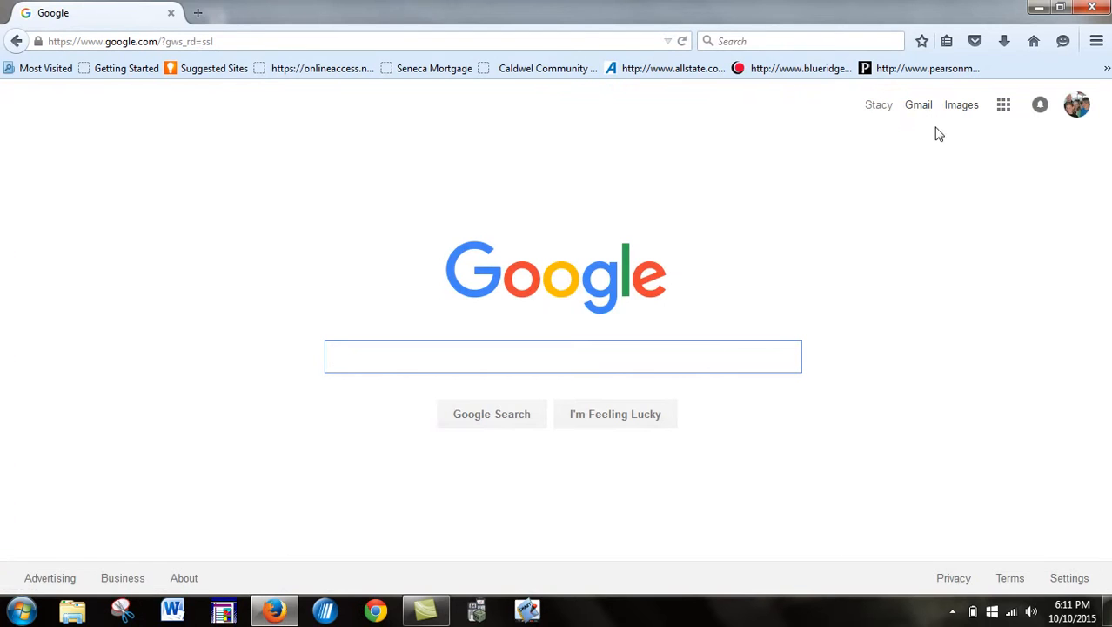
Step: Go from the Google Search homepage to Google Drive using the Google apps launcher
left_click(1003, 108)
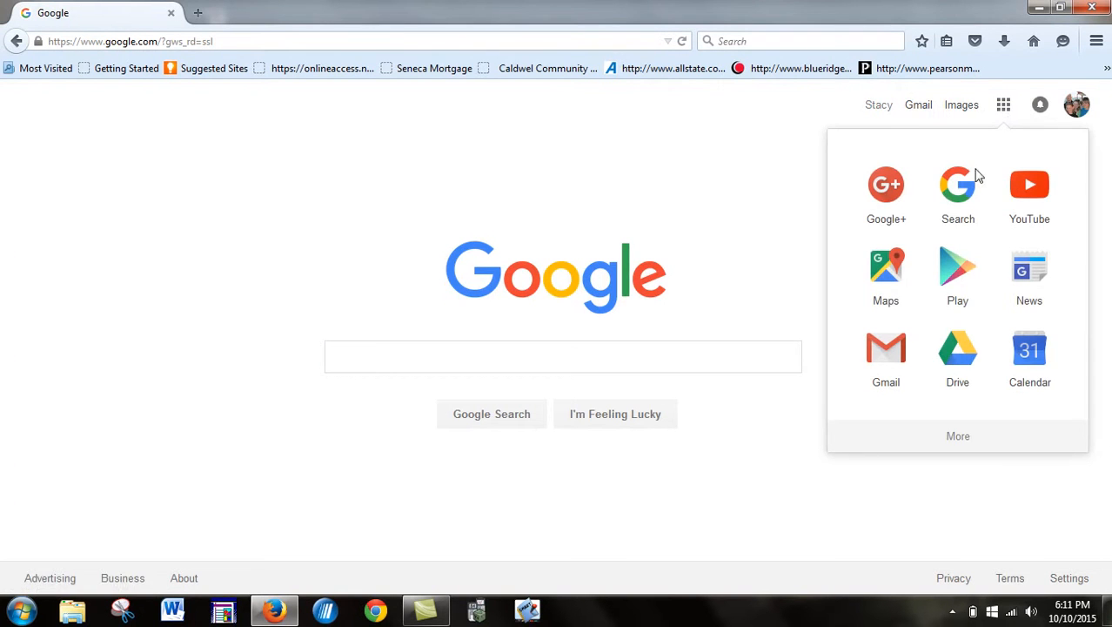
left_click(953, 348)
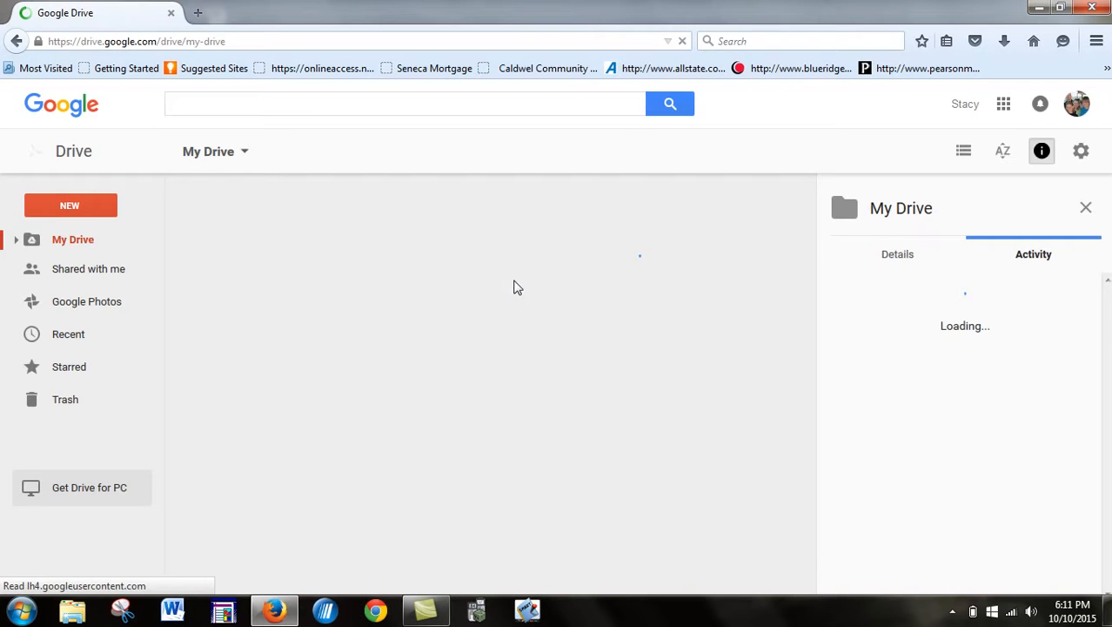
Step: Create a new blank Google Sheets spreadsheet from Drive's New menu
left_click(70, 207)
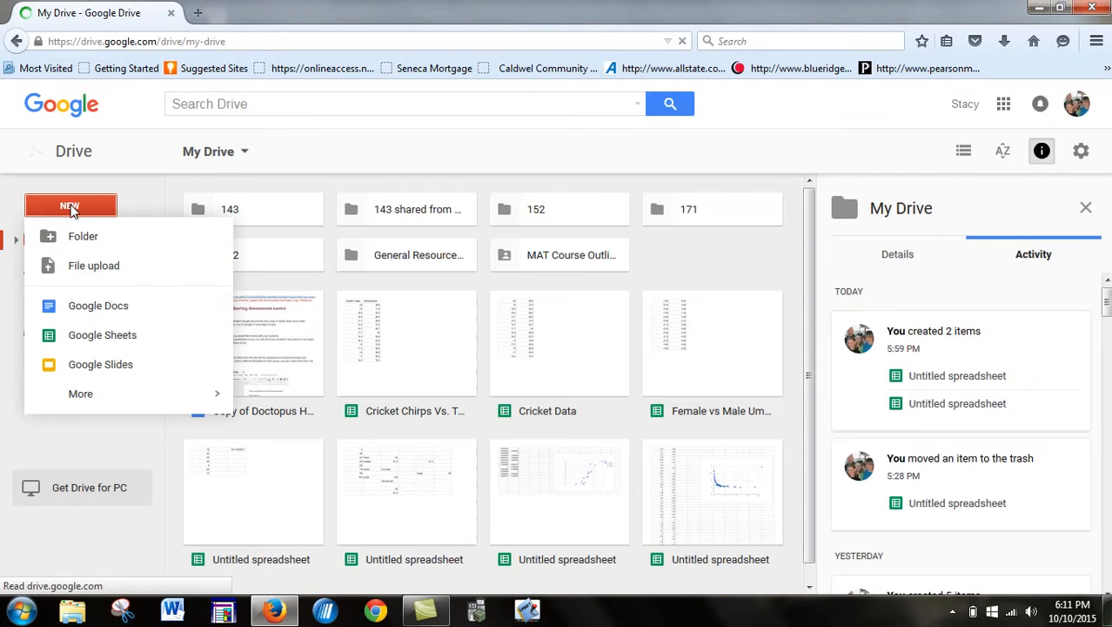
left_click(96, 341)
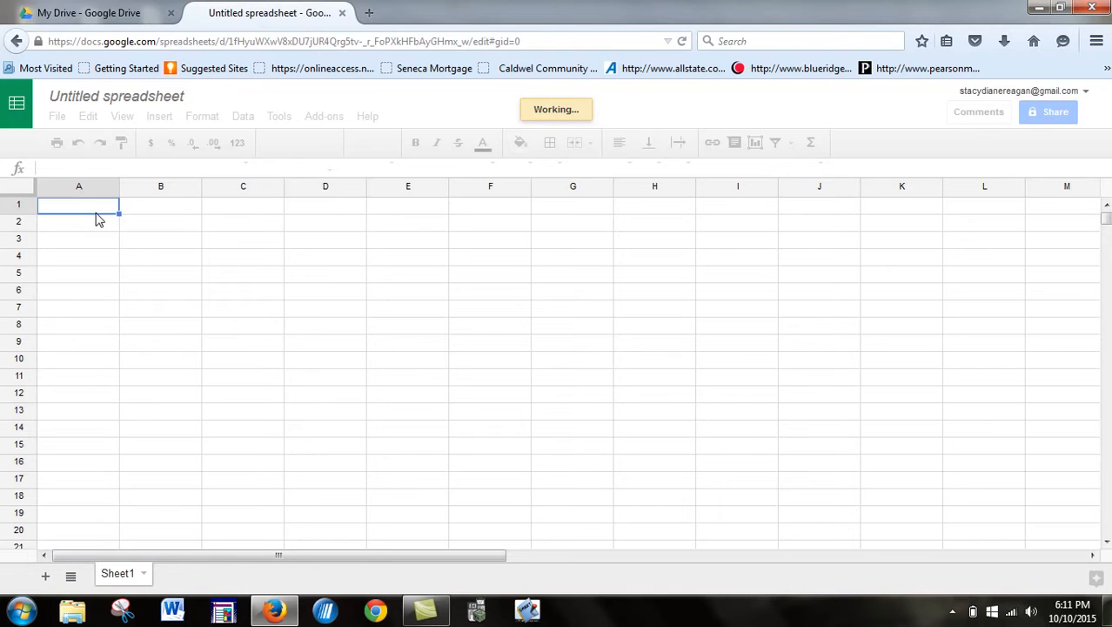
Step: Enter 78, 42, 99, 4, 37, 86, 7 and 90 down cells A1 to A8
type("78")
key("Return")
type("42")
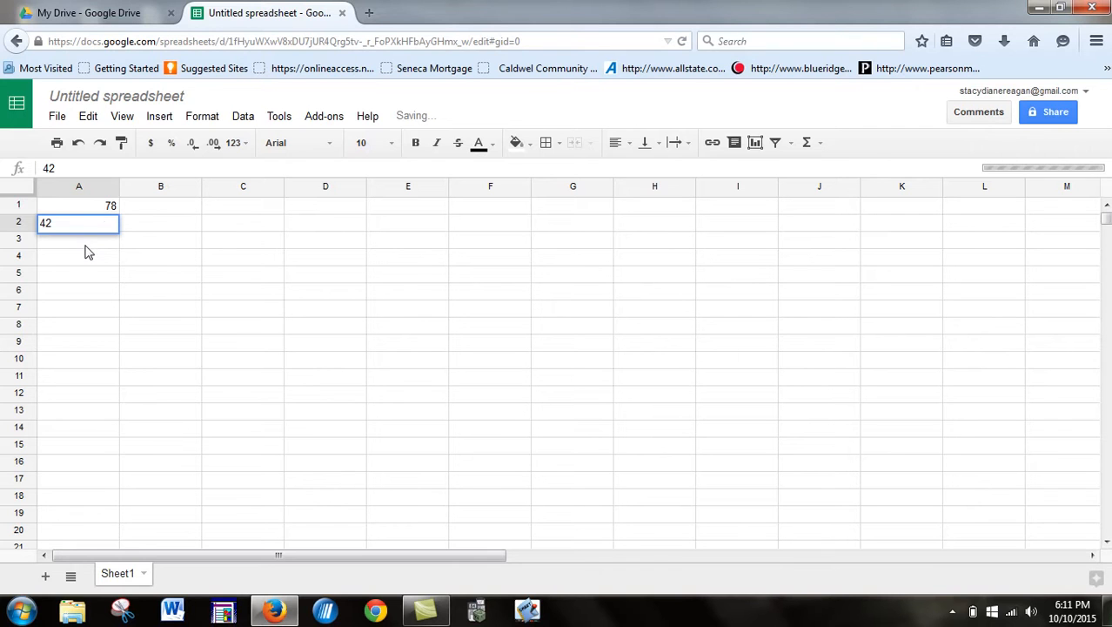
key("Return")
type("99")
key("Return")
type("4")
key("Return")
type("37")
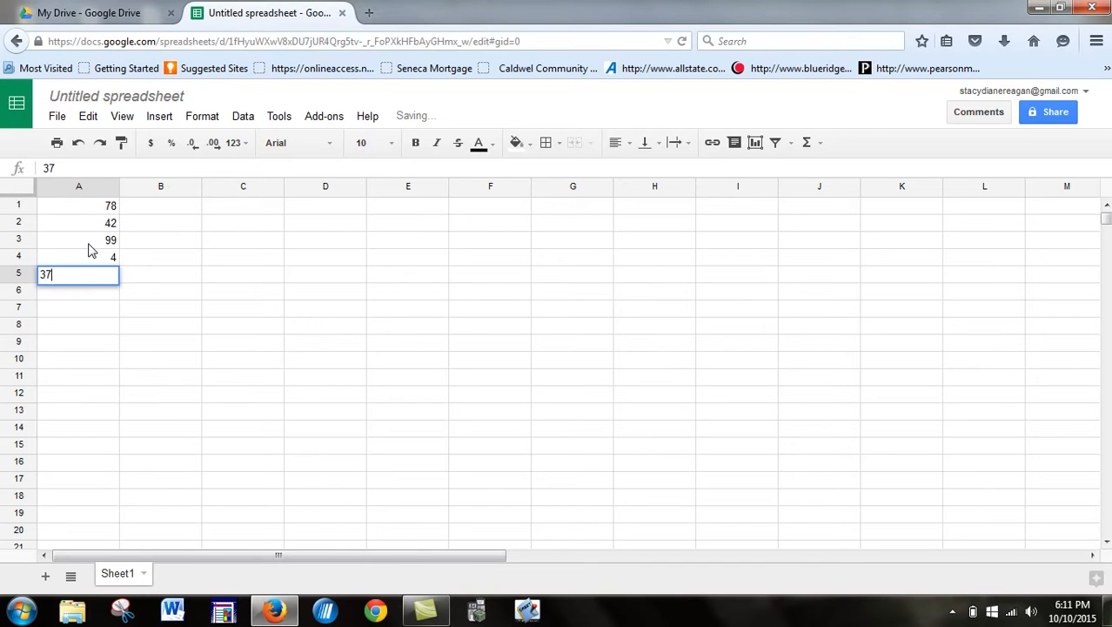
key("Return")
type("86")
key("Return")
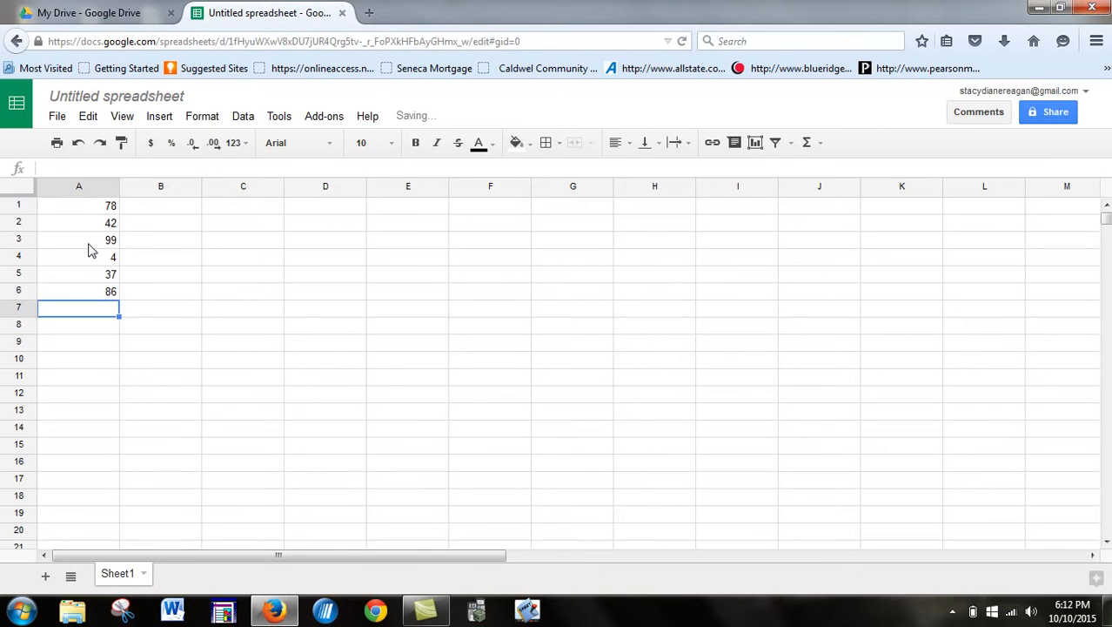
type("7")
key("Return")
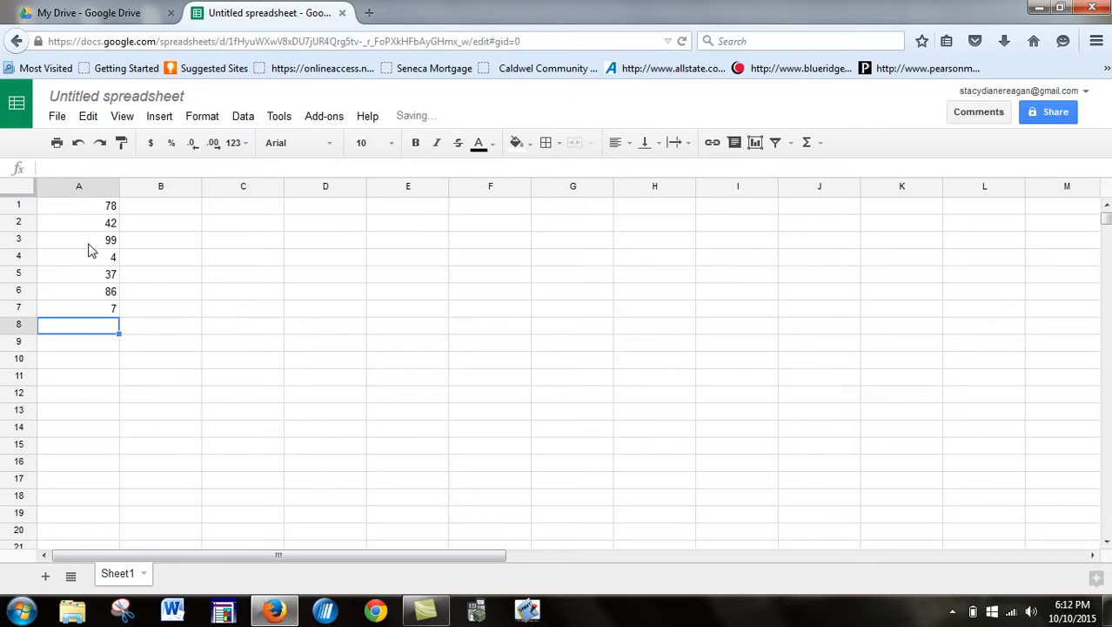
type("90")
key("Return")
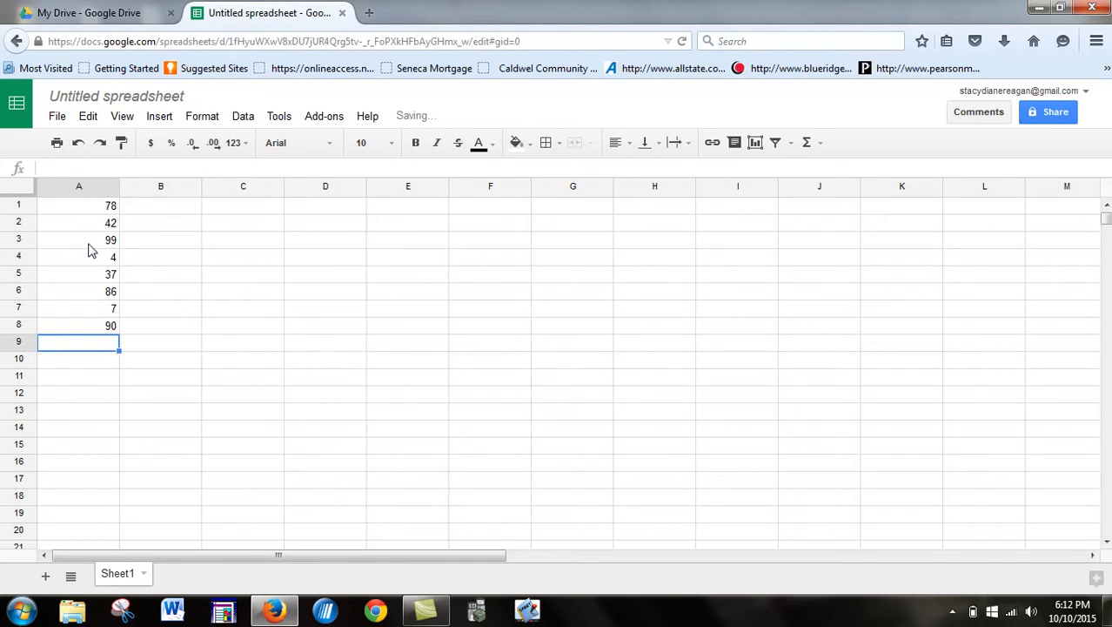
Step: Label C1:C5 Mean, Median, Mode, Range and Standard Deviation, and widen column C to fit them
left_click(230, 212)
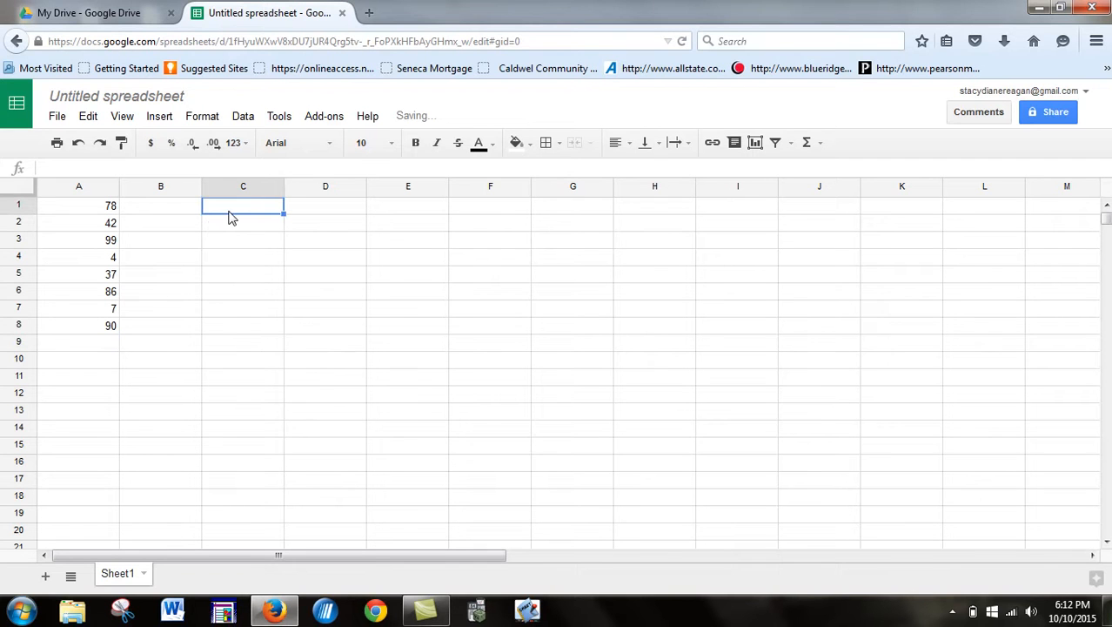
type("Mean")
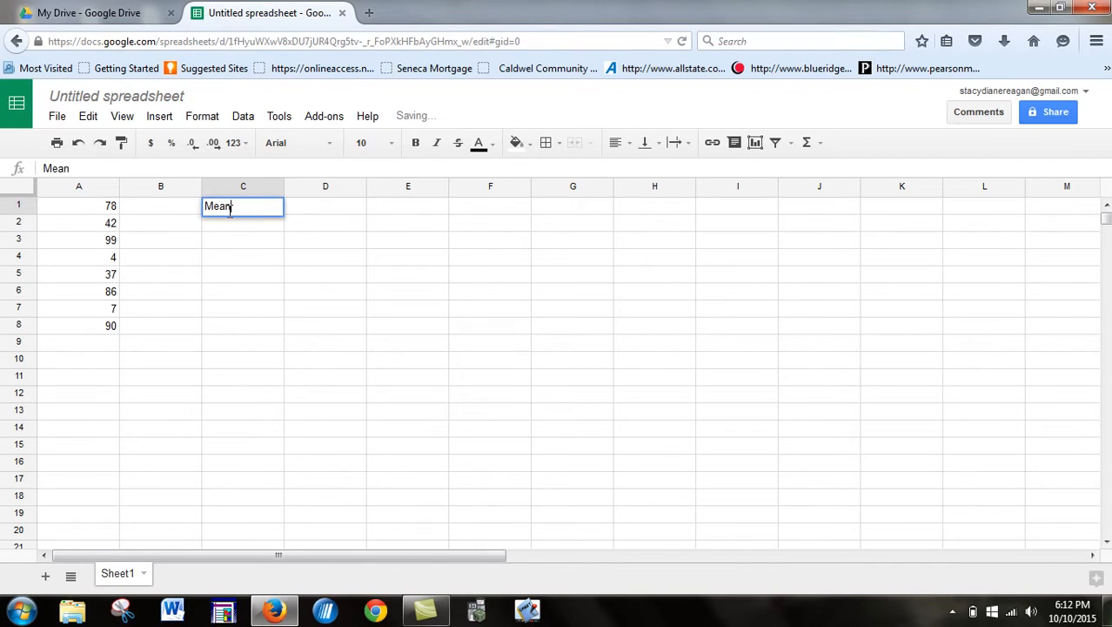
key("Return")
type("Median")
key("Return")
type("Mode")
key("Return")
type("Range")
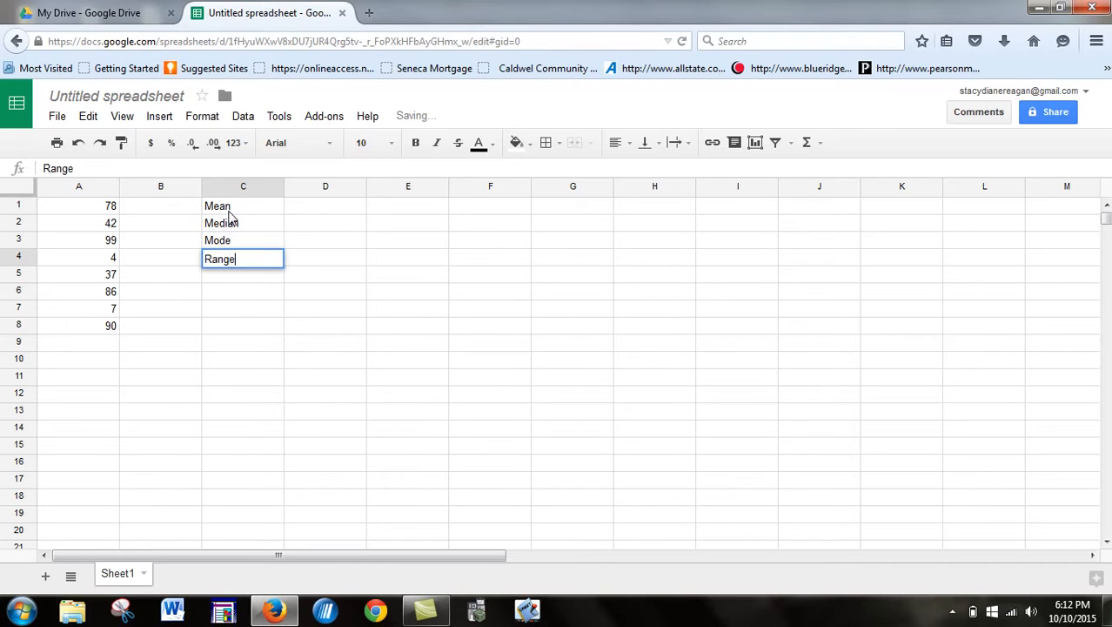
key("Return")
type("Standard Deviation")
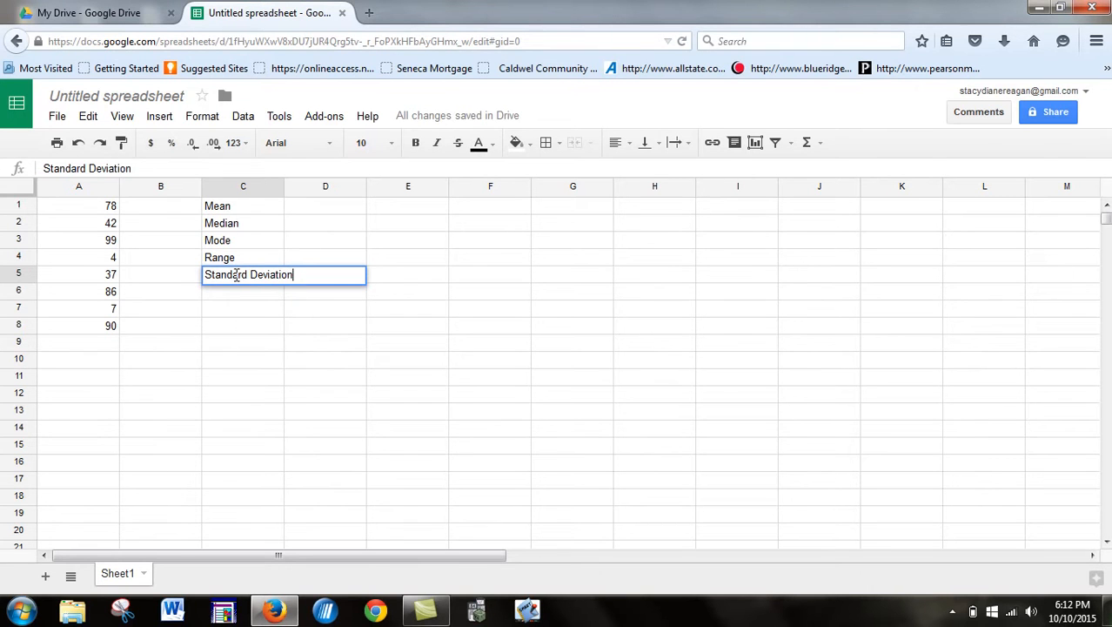
key("Return")
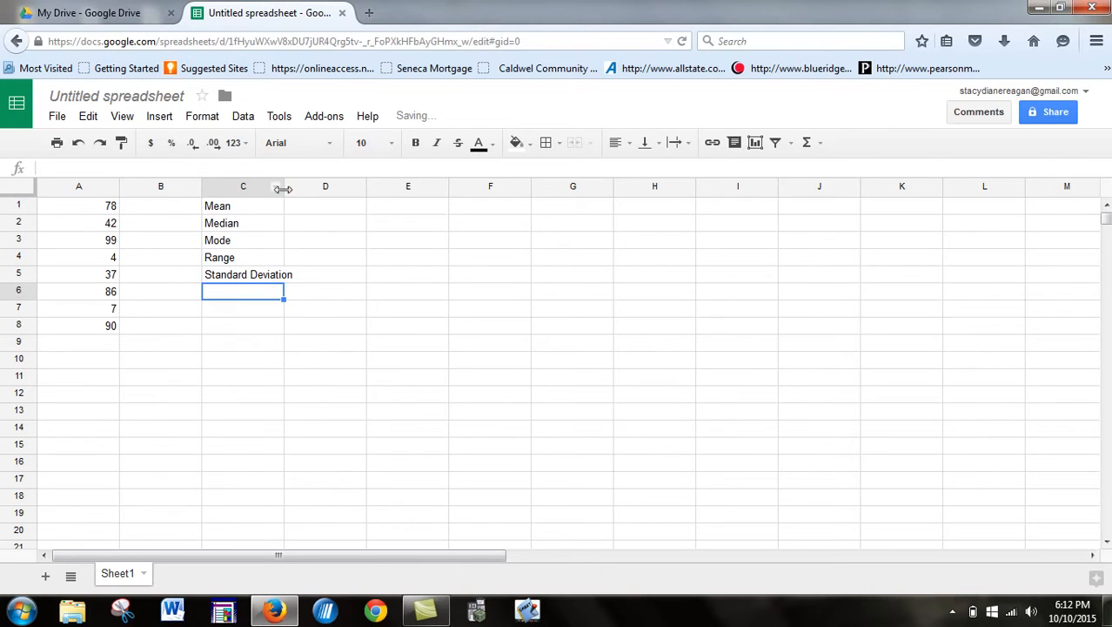
left_click_drag(283, 193, 303, 209)
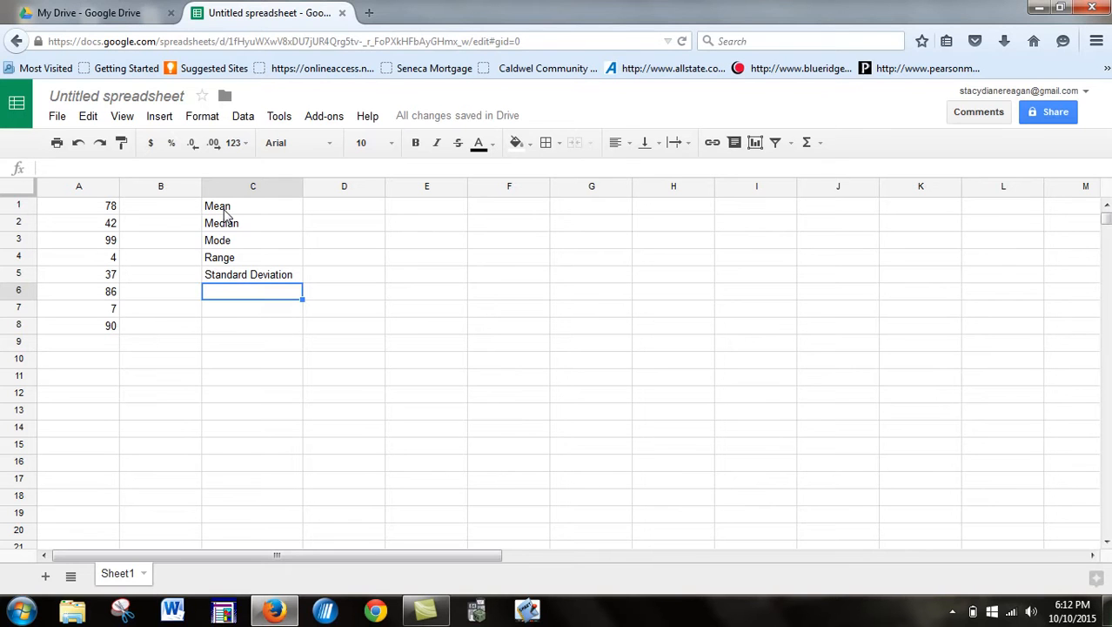
Step: Put =AVERAGE(A1:A8) in D1 beside Mean, giving 55.375
left_click(339, 210)
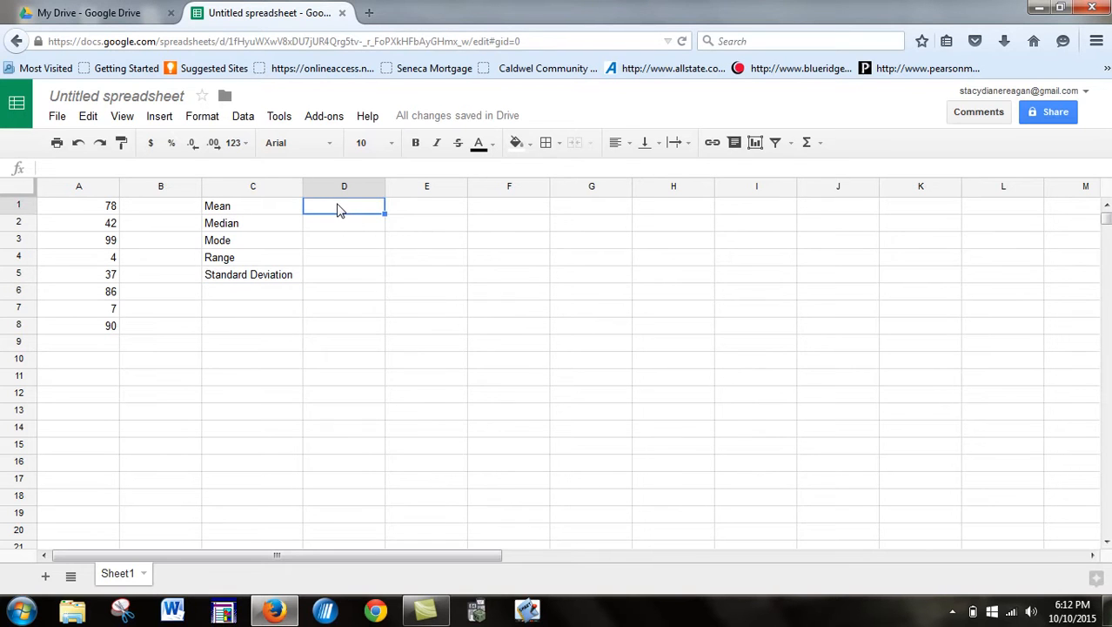
type("=")
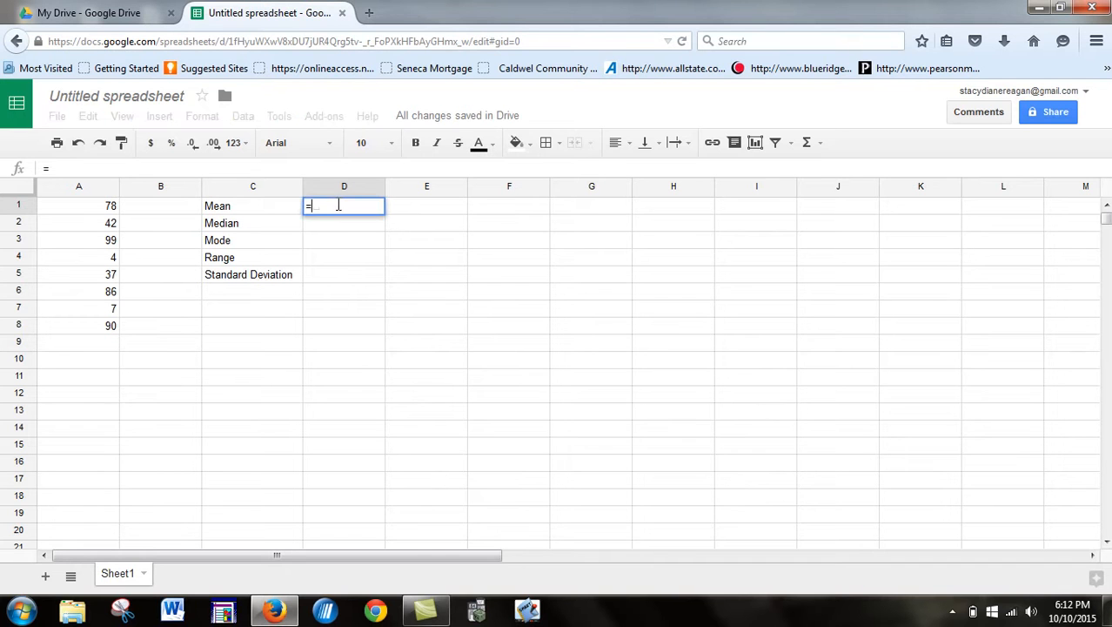
type("av")
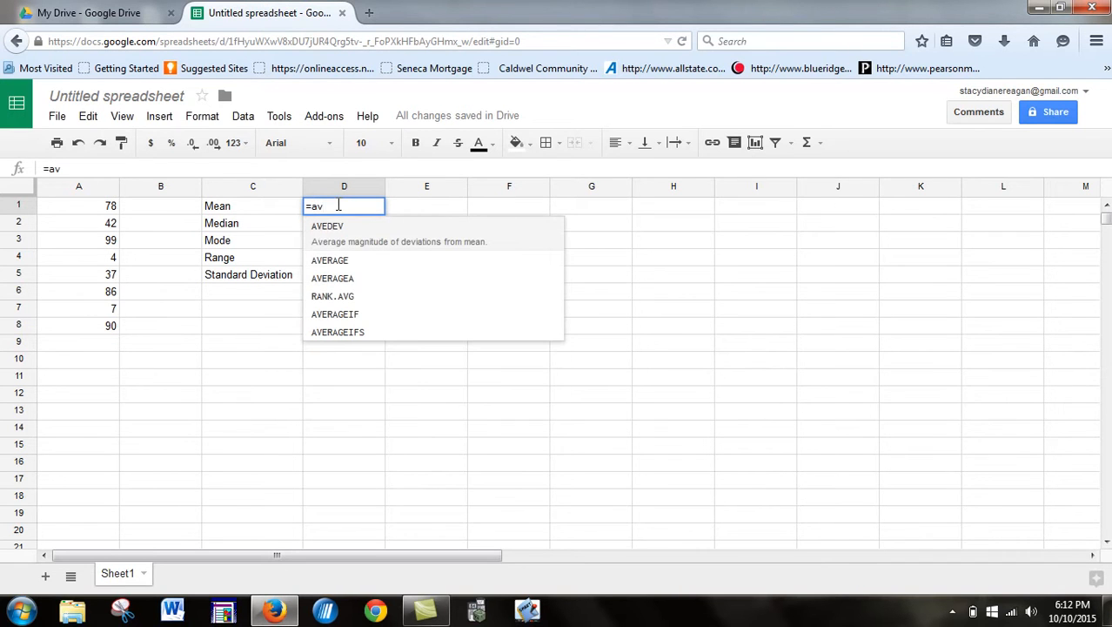
left_click(342, 257)
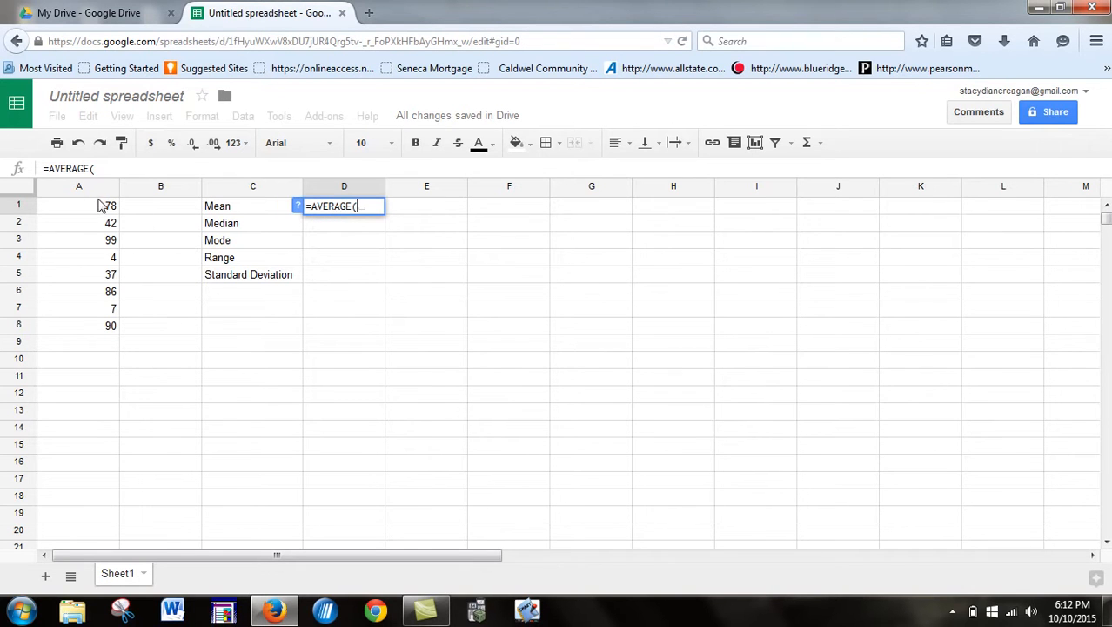
left_click_drag(103, 209, 102, 329)
key("Return")
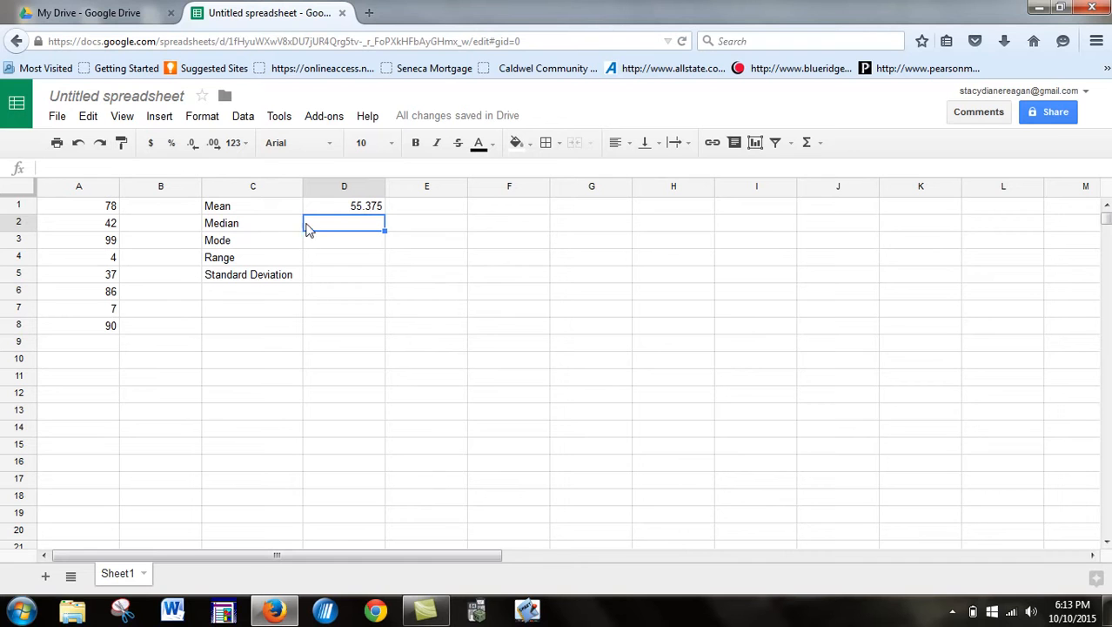
left_click(418, 211)
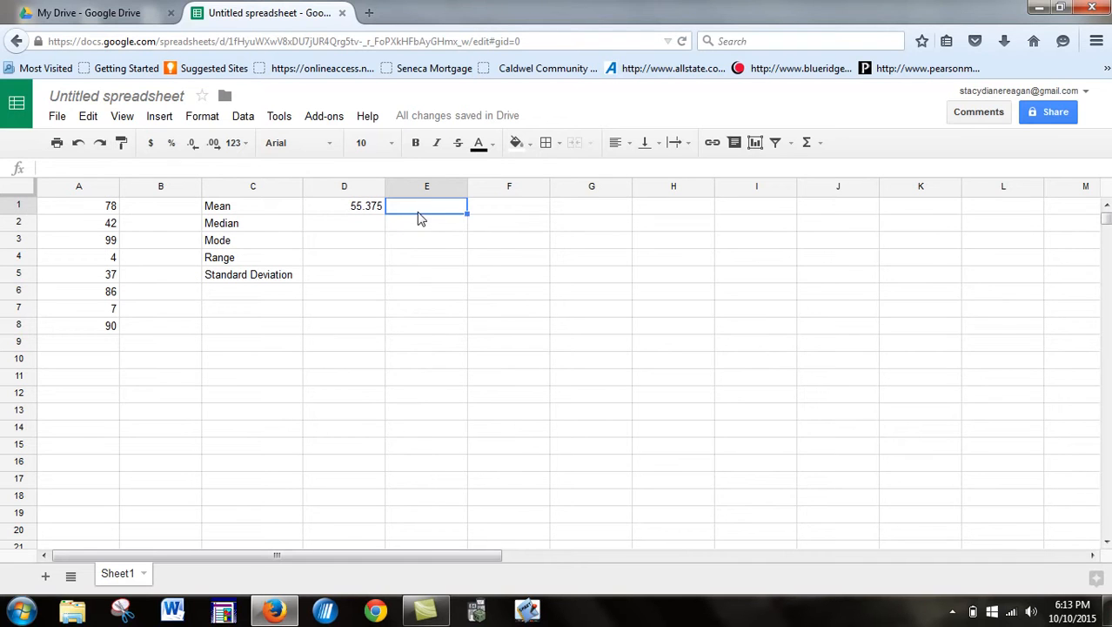
Step: Enter the rounded mean 55.4 in E1
type("55.4")
key("Return")
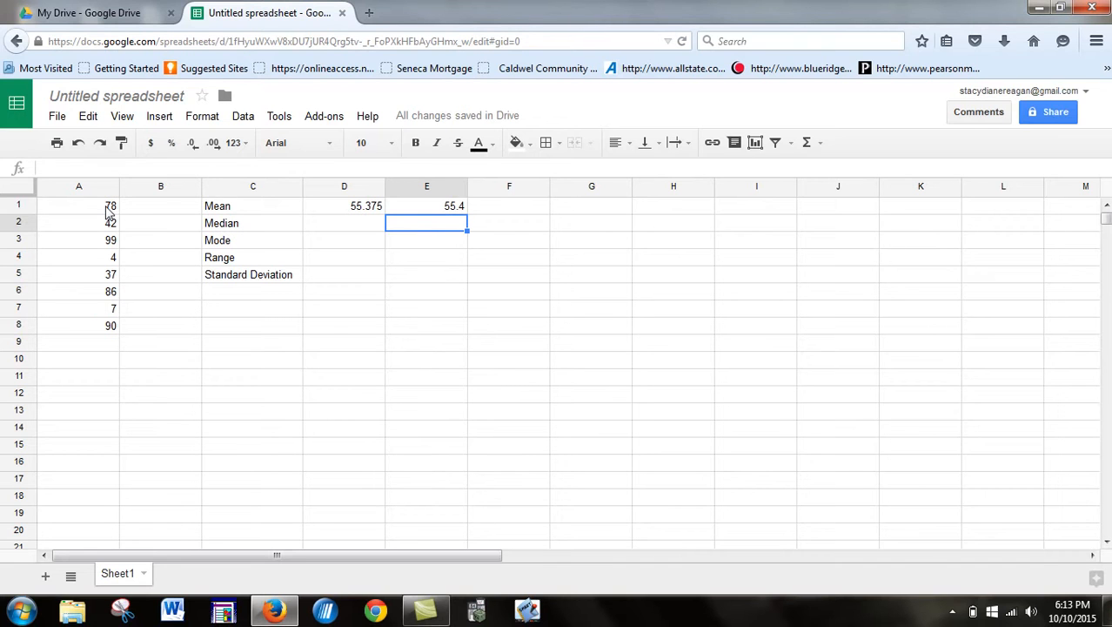
left_click_drag(109, 212, 106, 326)
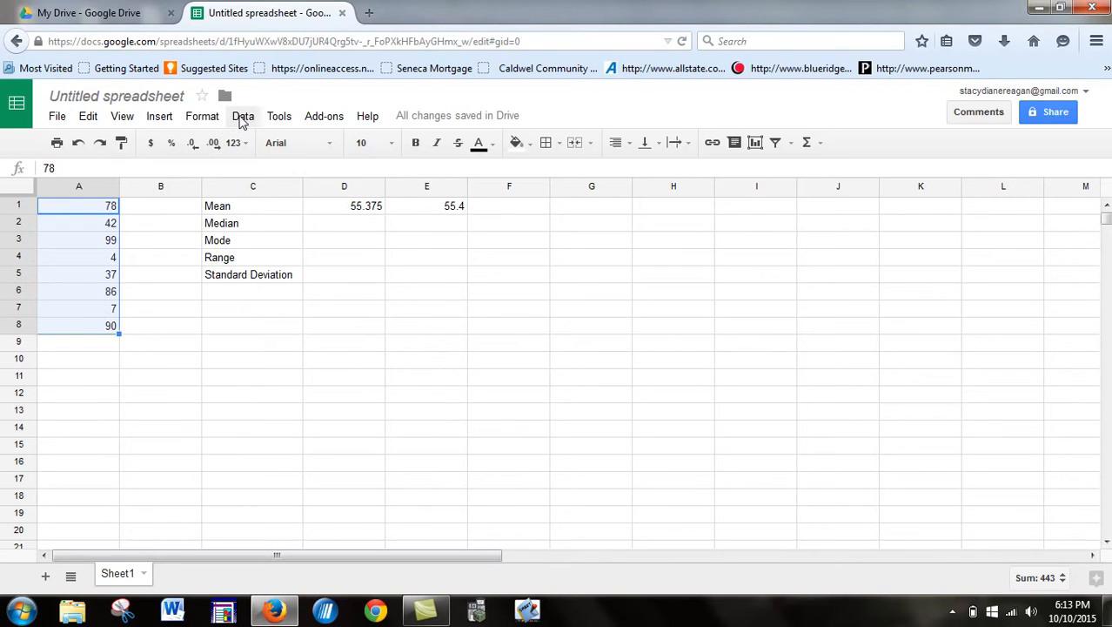
Step: Sort the sheet by column A ascending, from 4 to 99
left_click(243, 118)
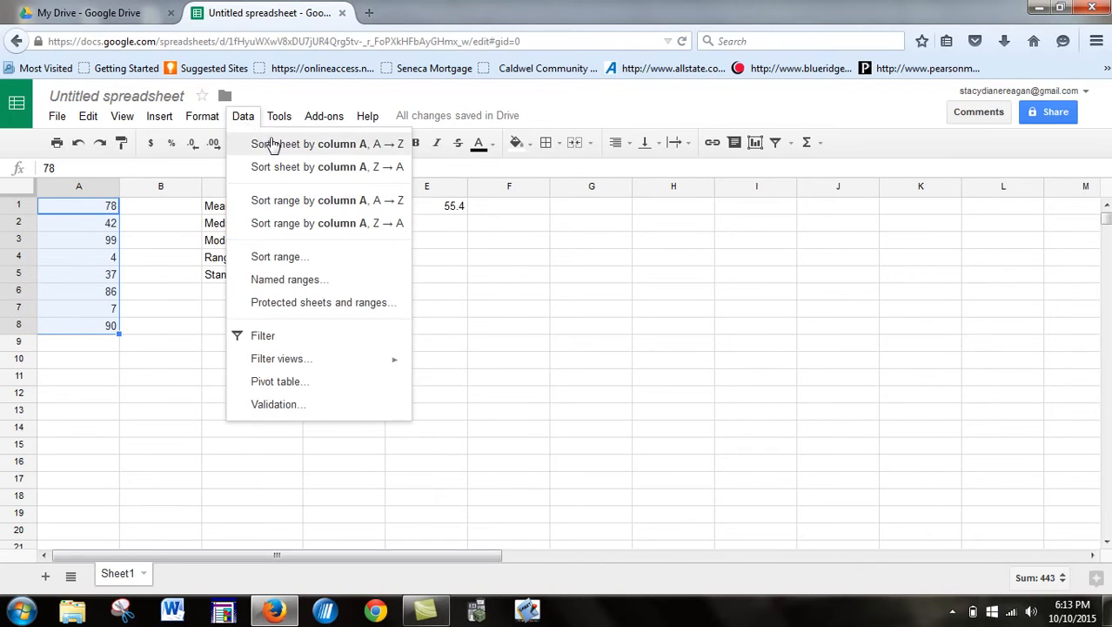
left_click(272, 144)
left_click(224, 363)
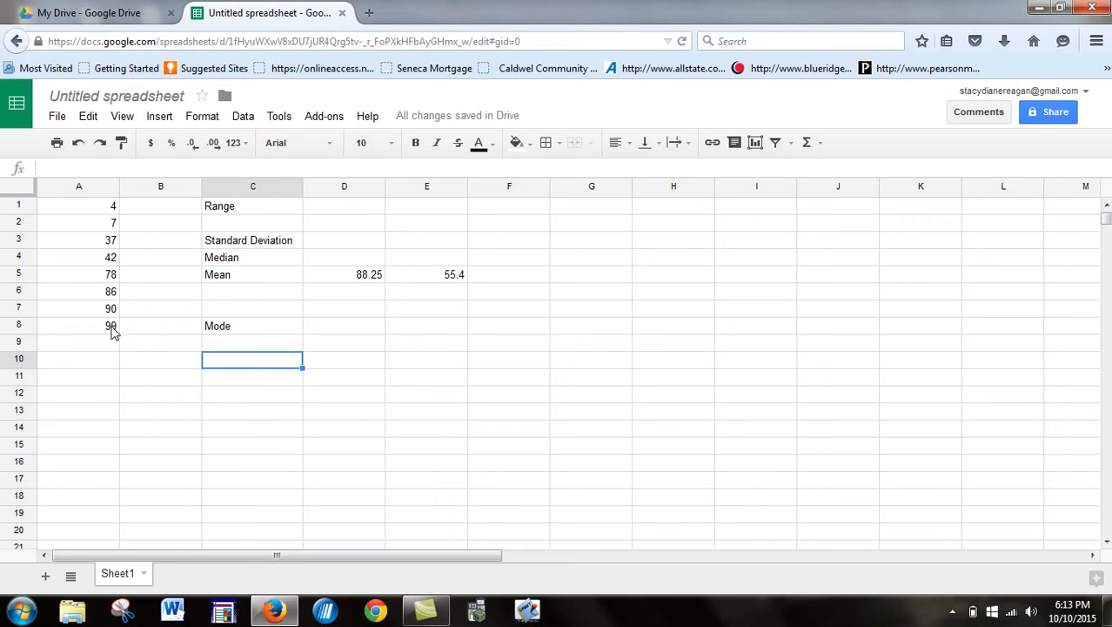
Step: Check the middle values 42 and 78, then write =(42+78)/2 in D4 beside Median
left_click(112, 260)
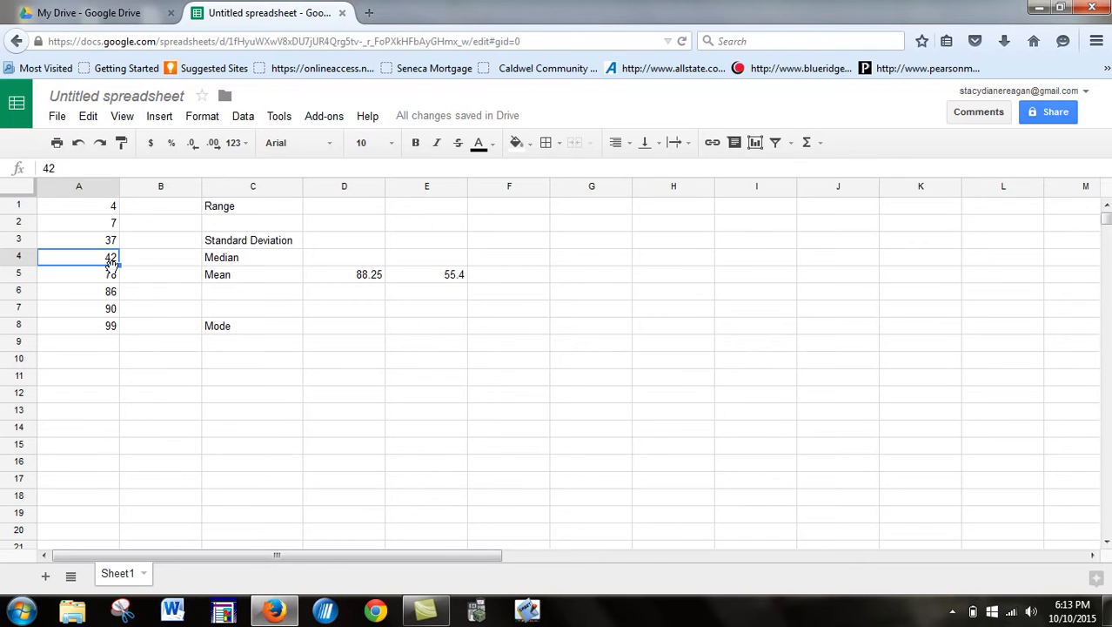
left_click(113, 276)
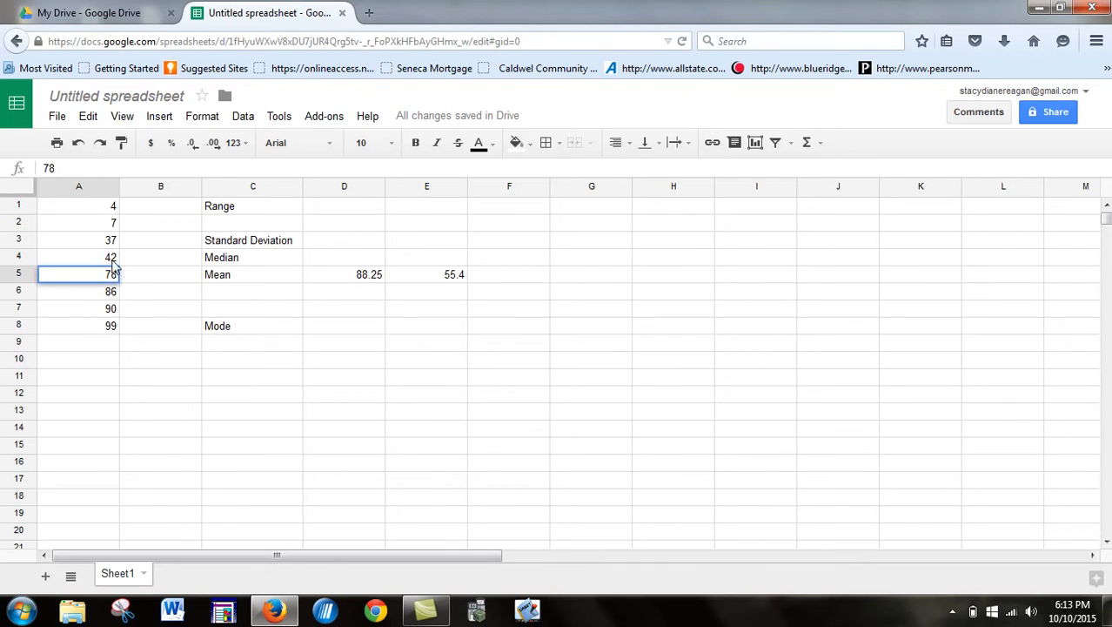
left_click(328, 263)
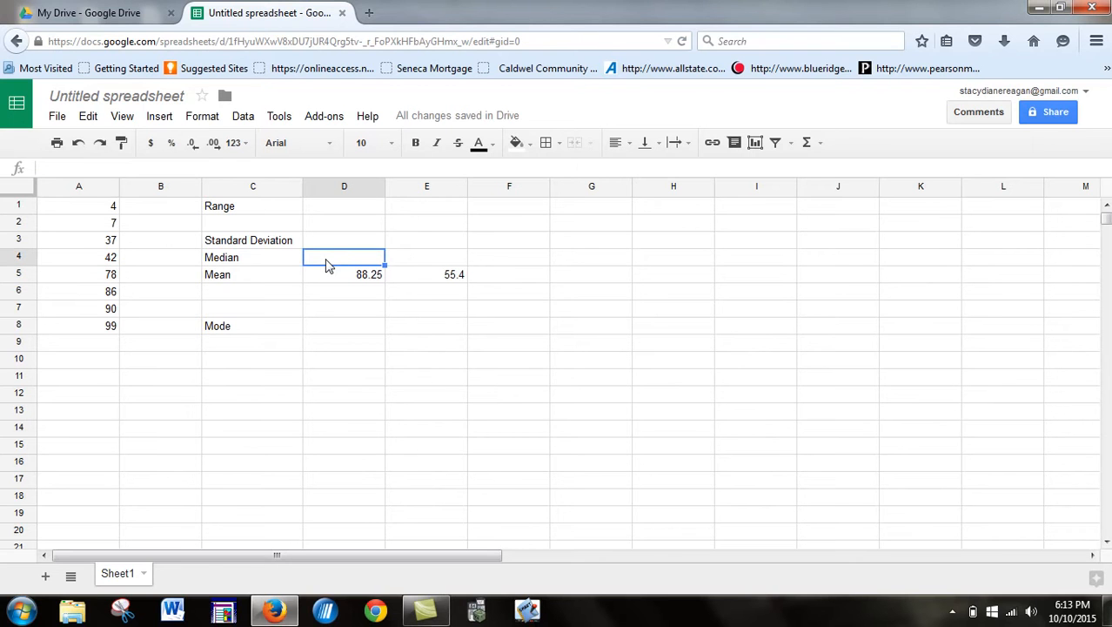
type("=(42")
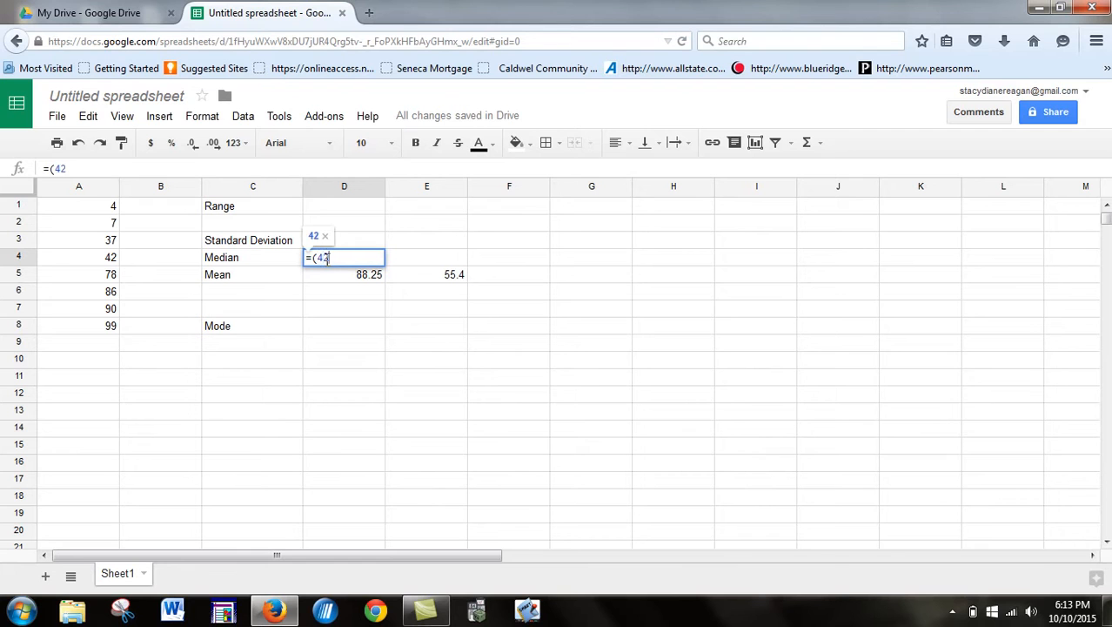
type("+")
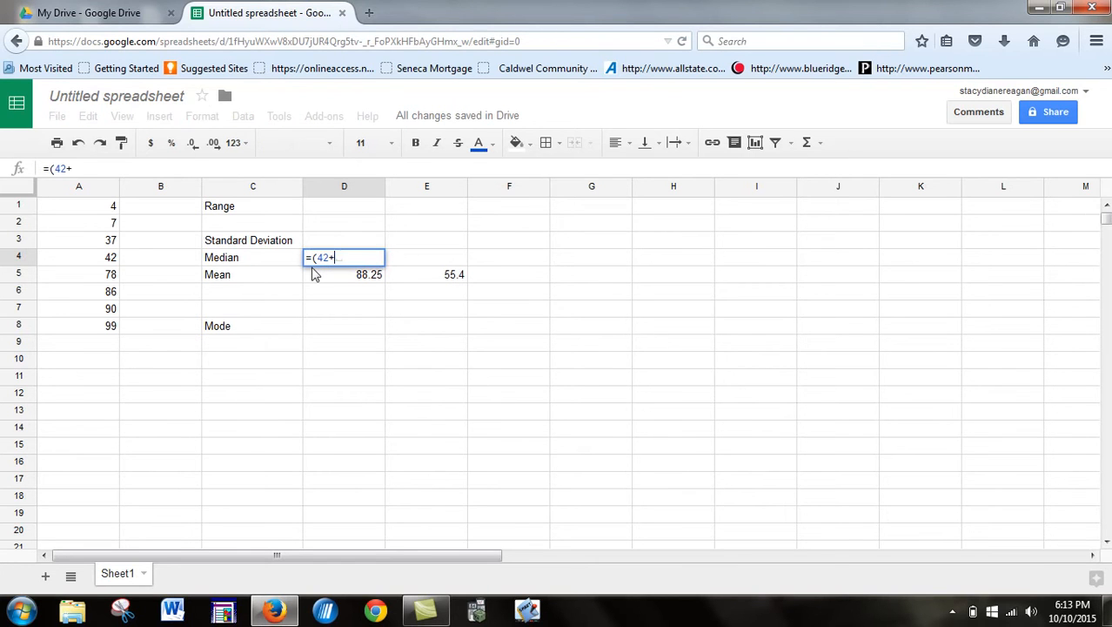
type("78)/2")
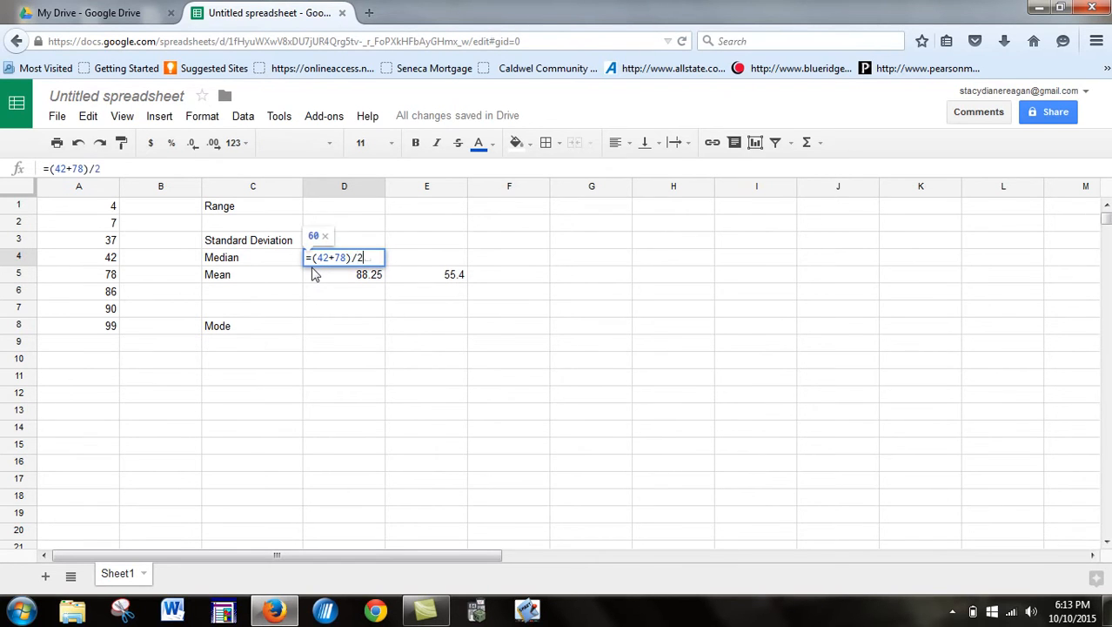
Step: Confirm 60 in D4 and add =MEDIAN(A1:A8) in E4, also giving 60
key("Return")
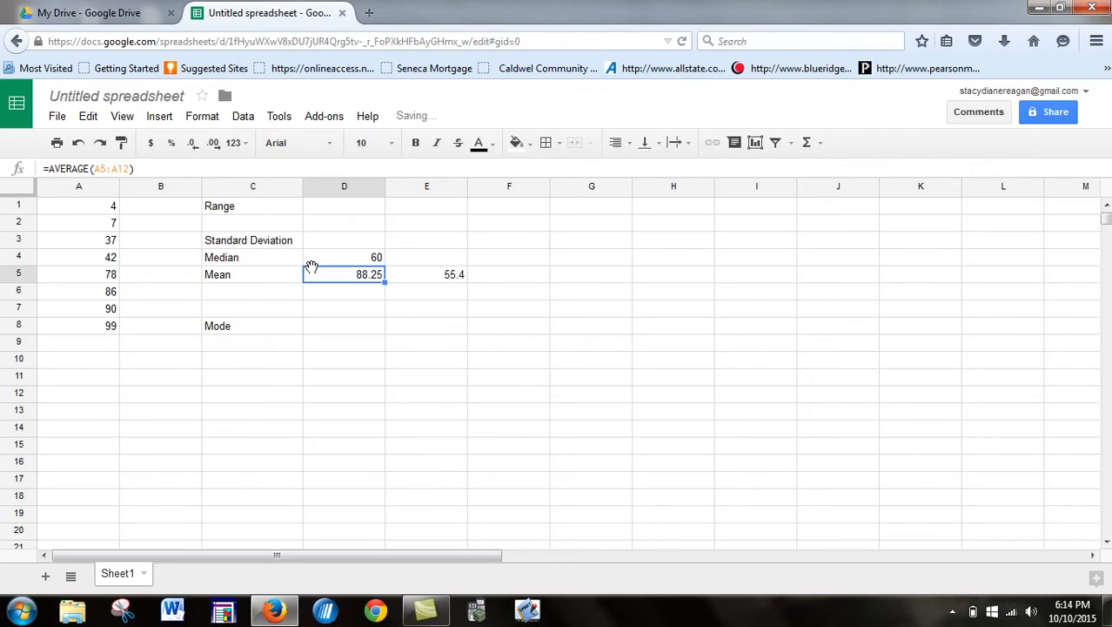
left_click(430, 261)
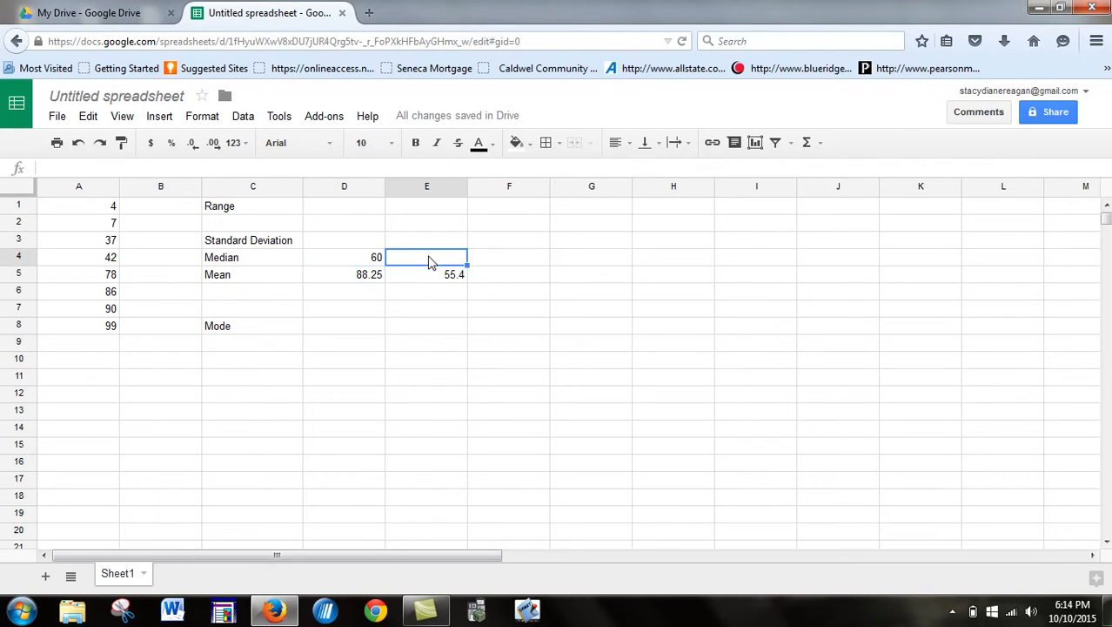
type("=med")
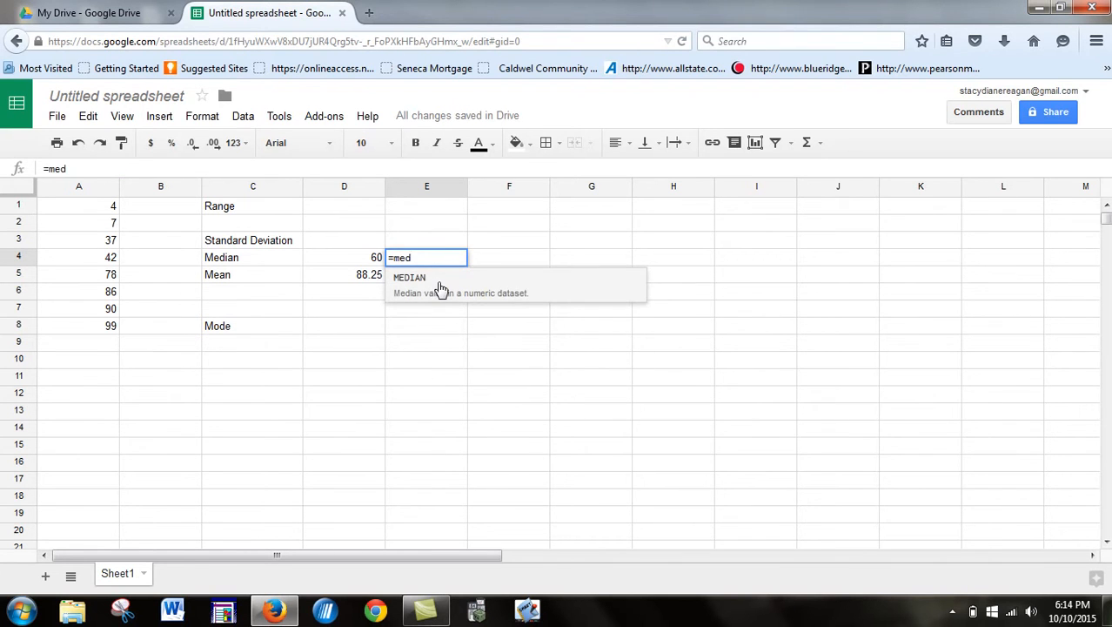
left_click(446, 288)
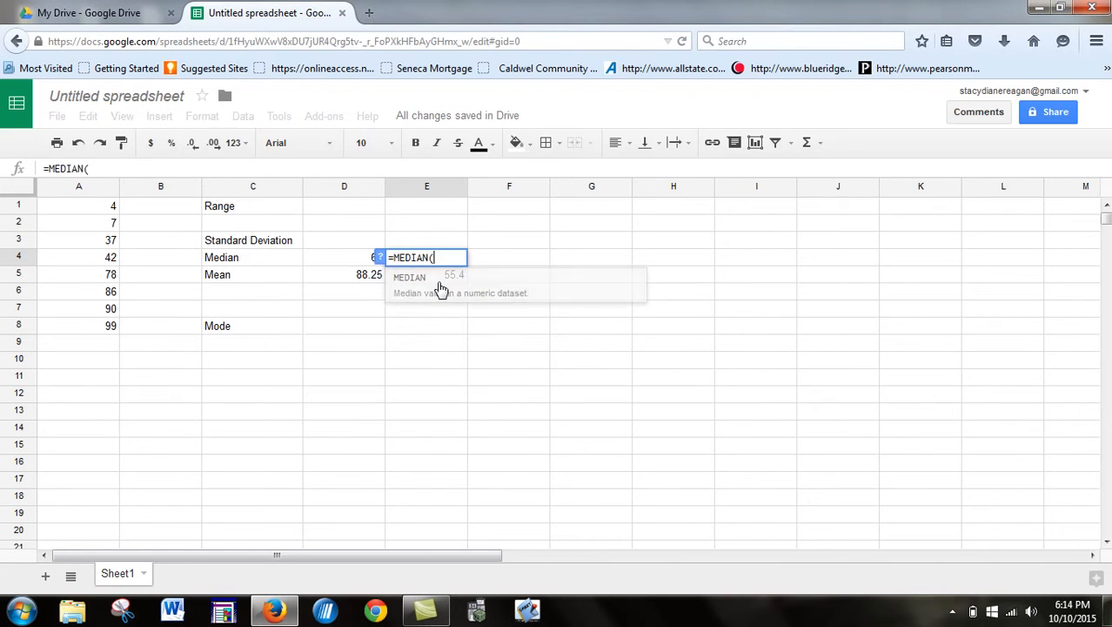
left_click_drag(87, 208, 96, 327)
key("Return")
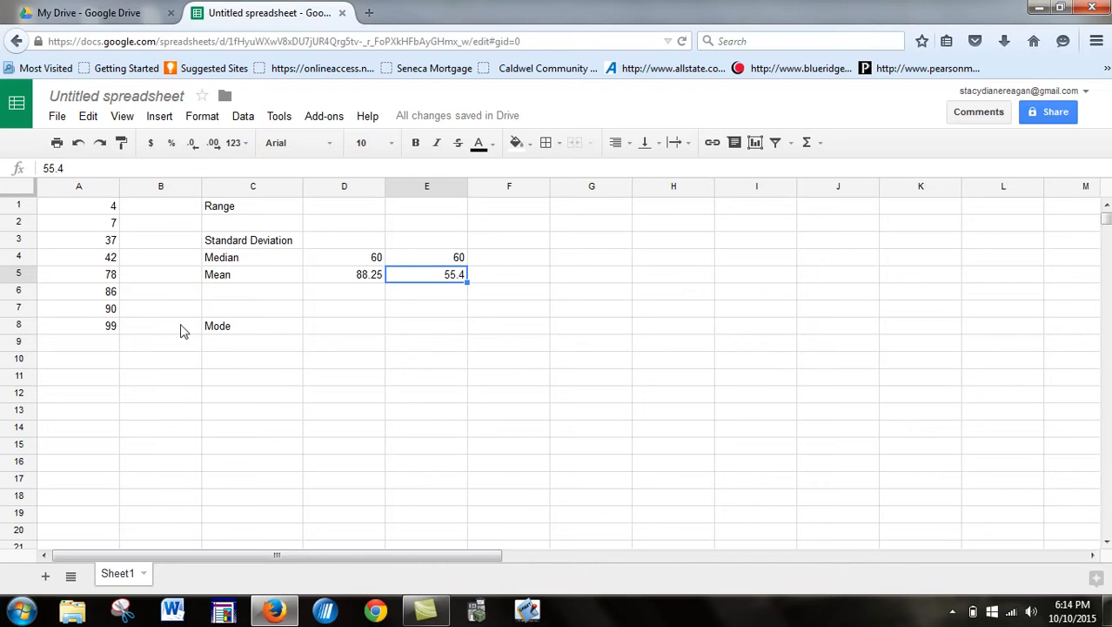
left_click_drag(108, 212, 108, 329)
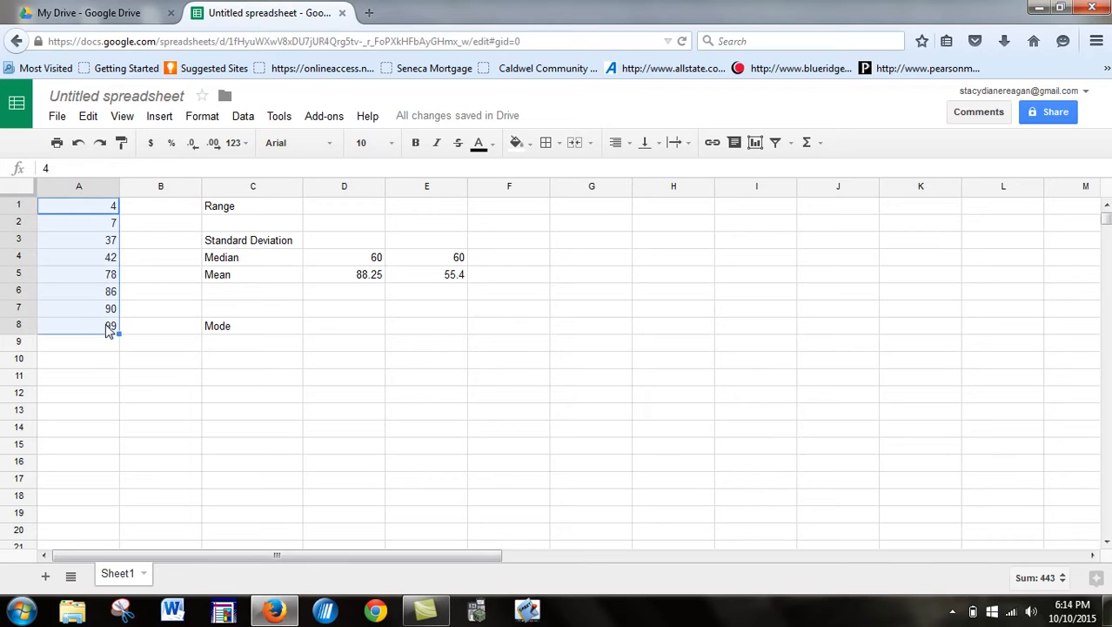
left_click(243, 116)
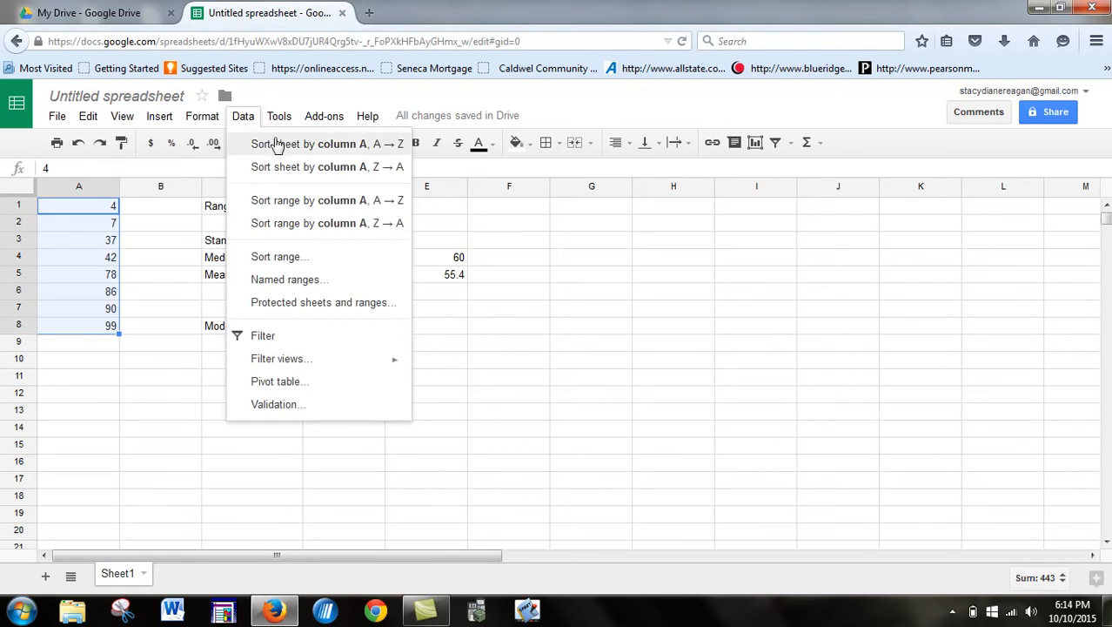
left_click(275, 144)
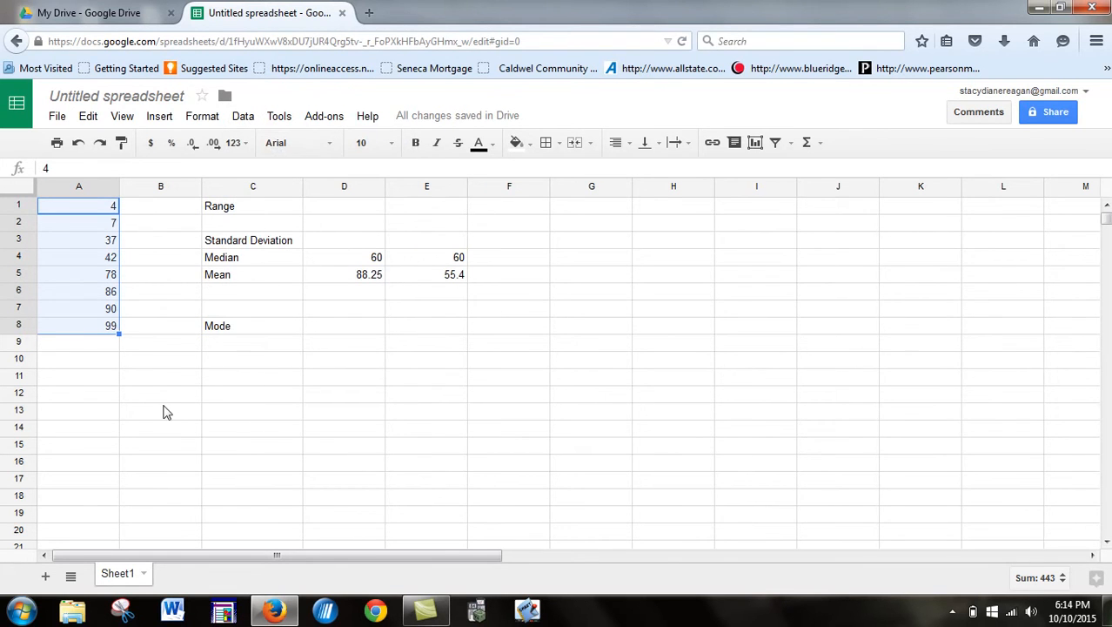
left_click(144, 370)
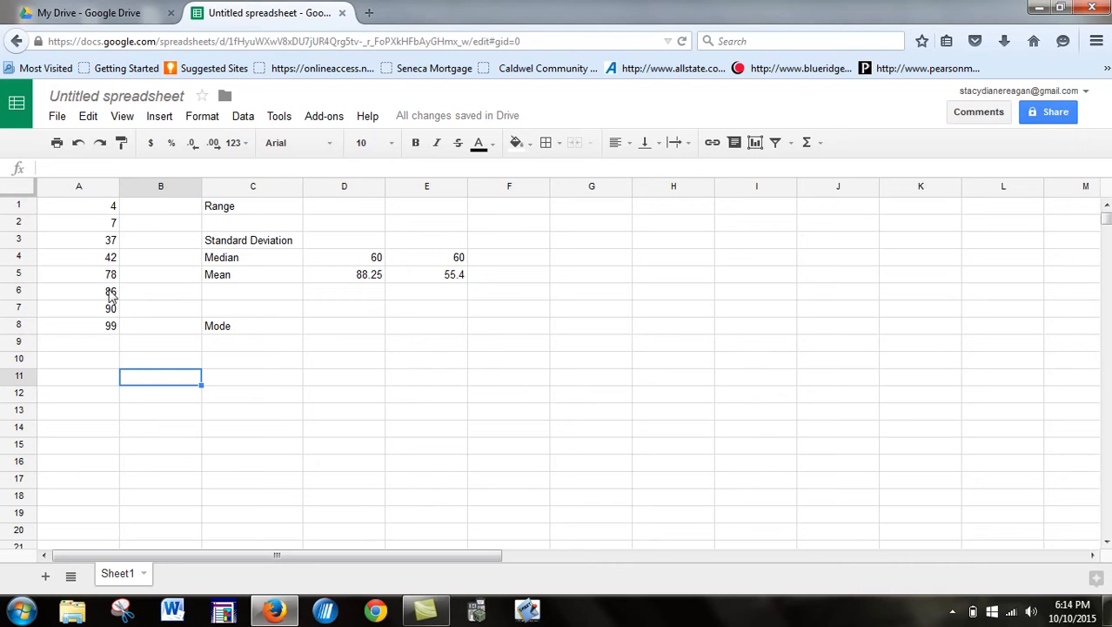
Step: Write 'no mode' in D8 beside the Mode label
left_click(339, 329)
type("no mode")
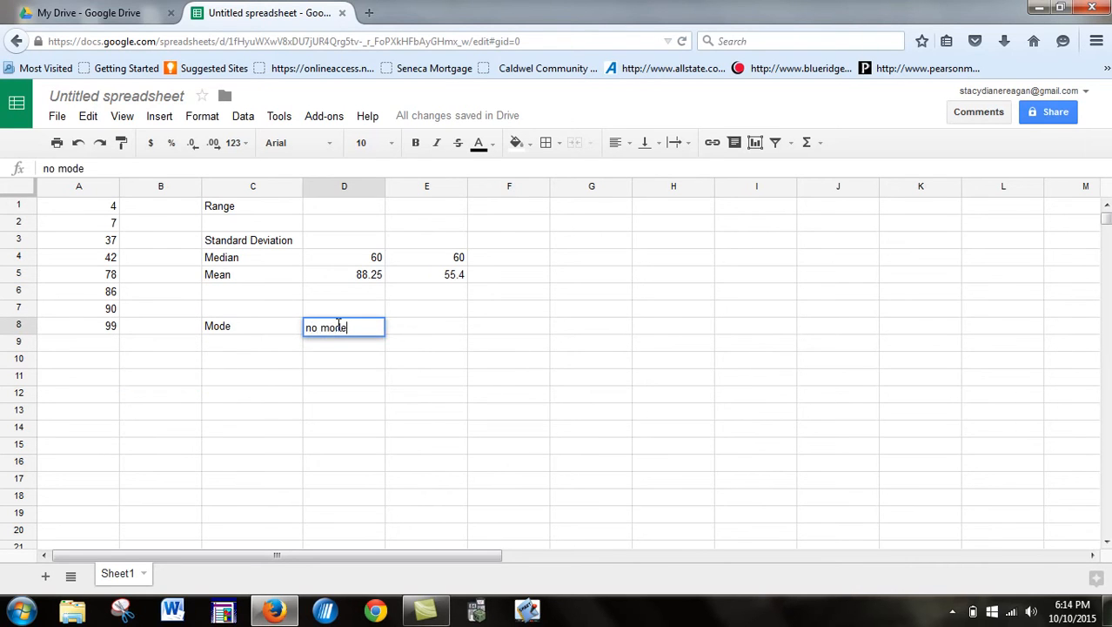
left_click(157, 362)
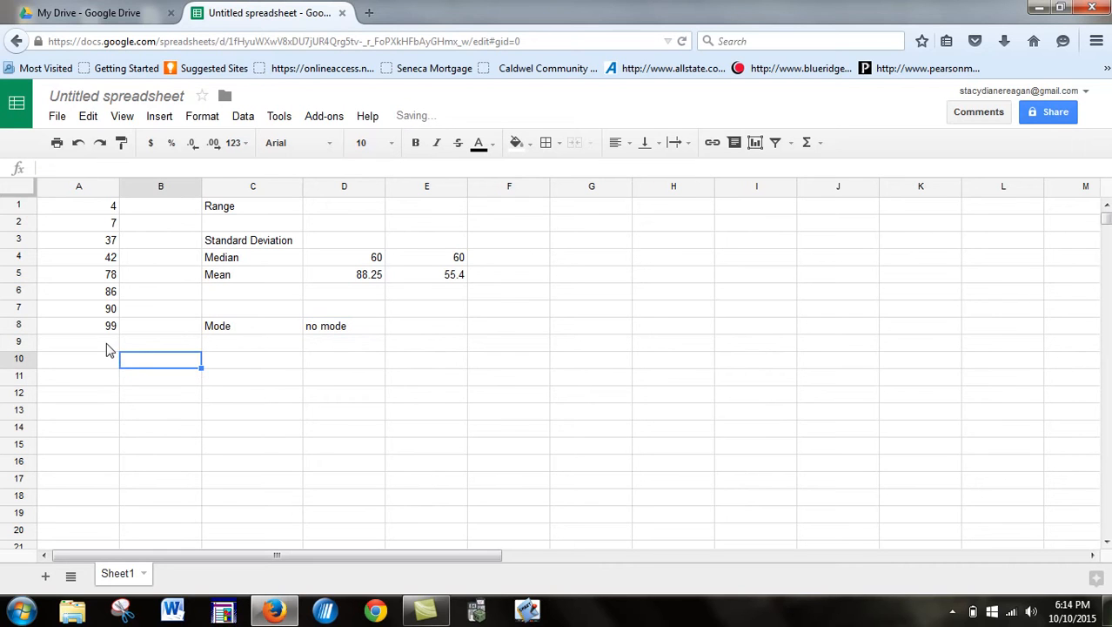
Step: Add 99 in A9 and 4 in A10, making the mean in D5 76
left_click(108, 349)
type("99")
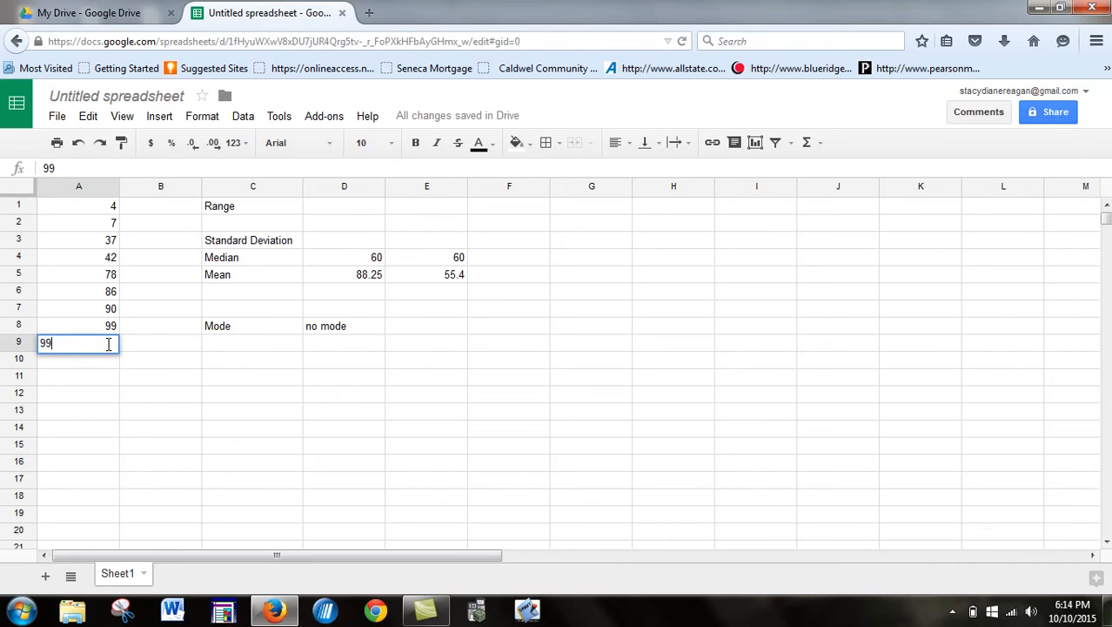
key("Return")
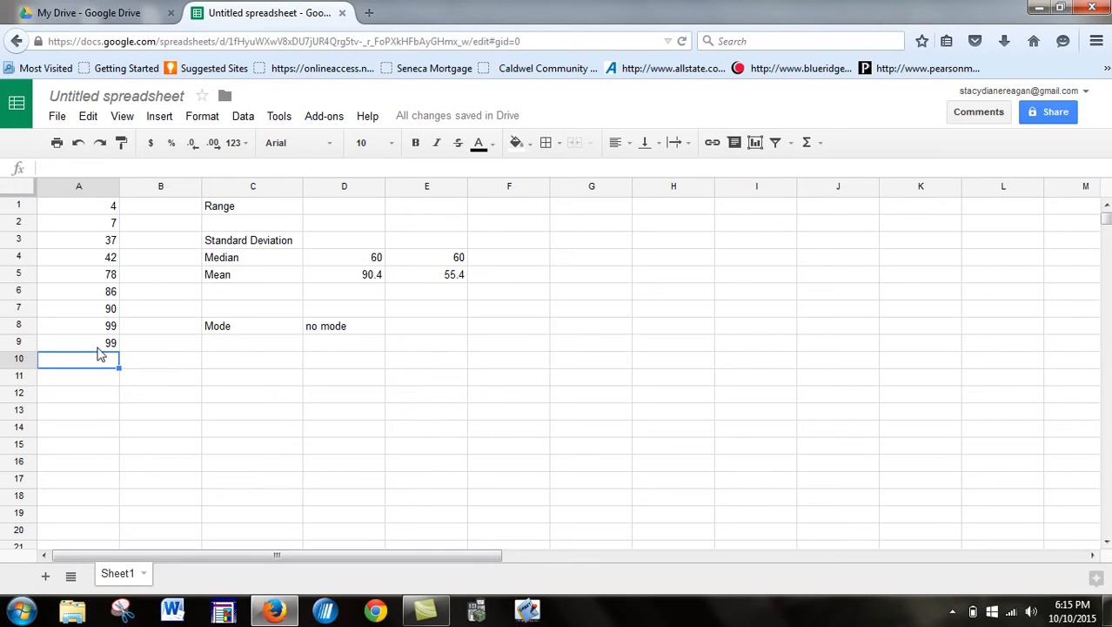
type("4")
key("Return")
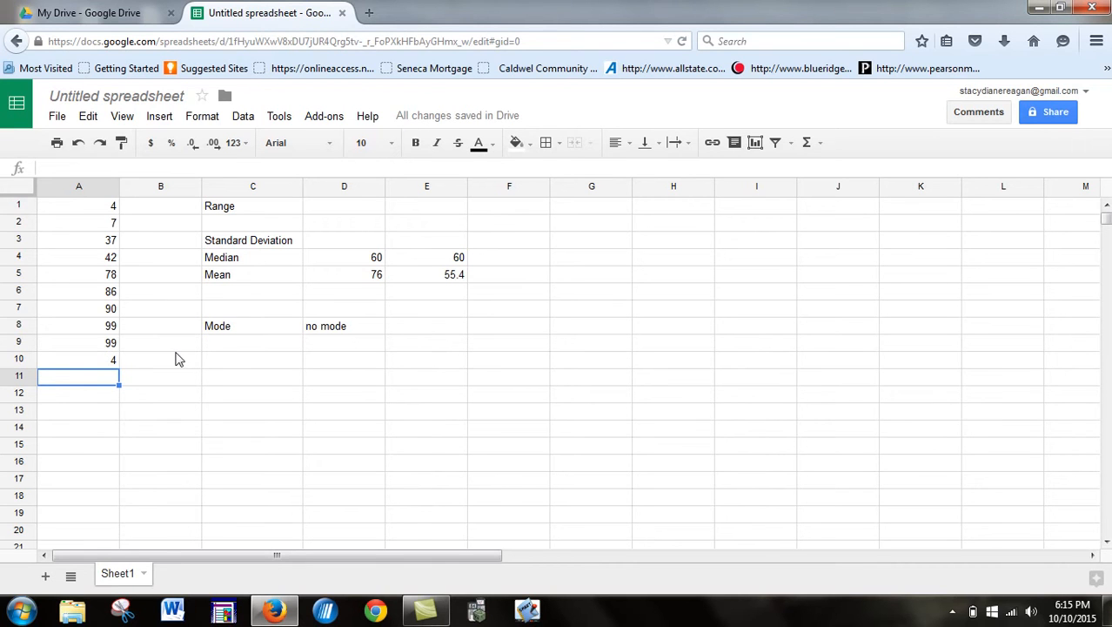
Step: Label C9 'mode' and enter '4 and 99' beside it in D9
left_click(233, 350)
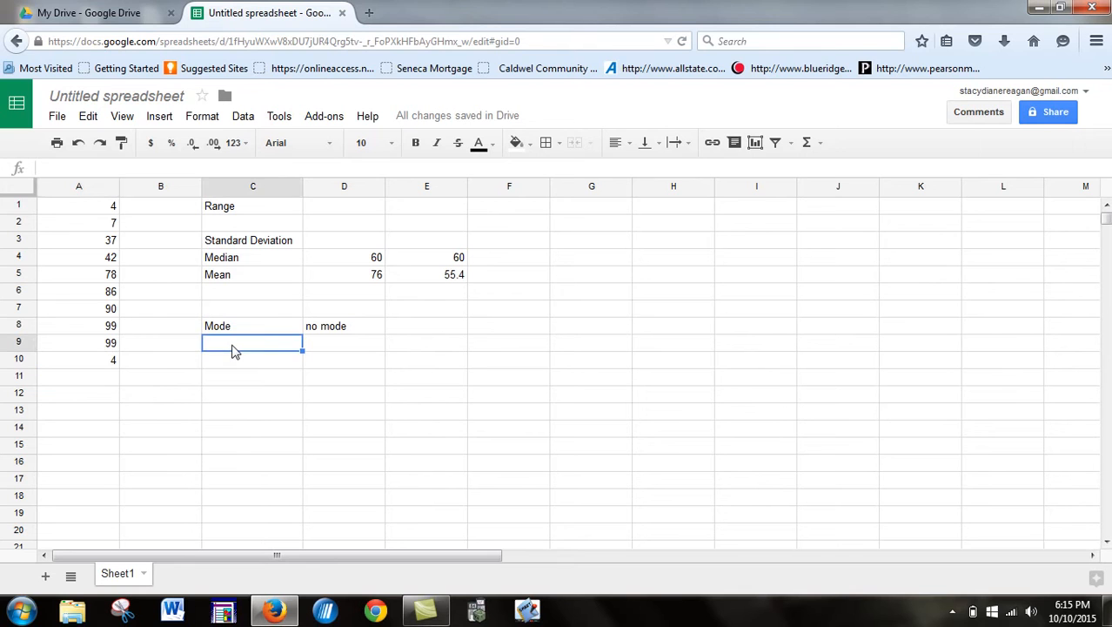
type("mode")
key("Tab")
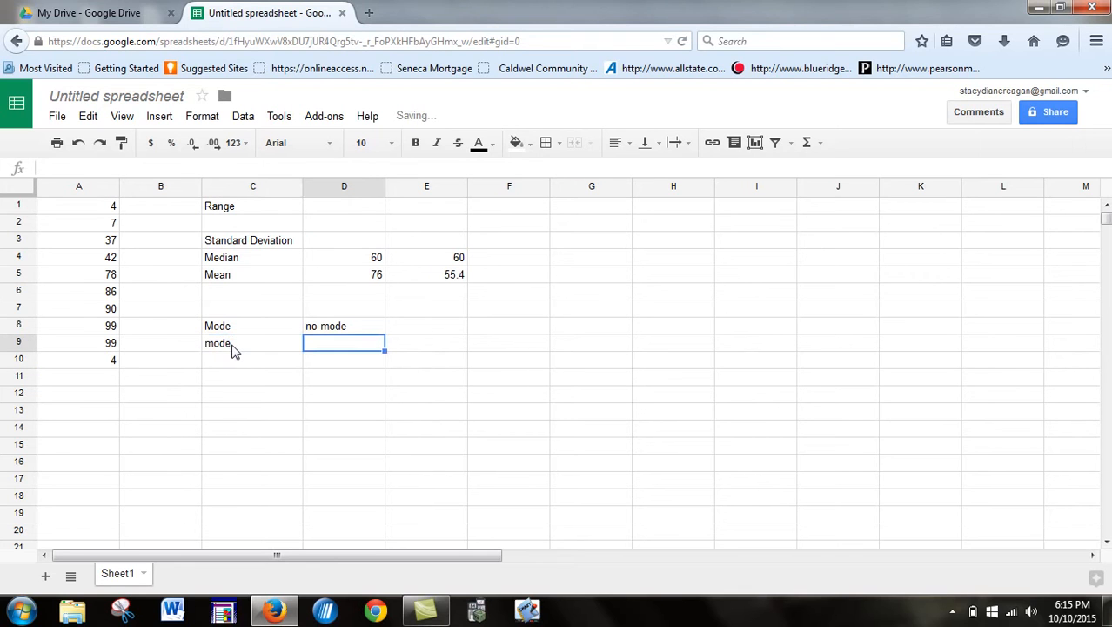
type("4 and 99")
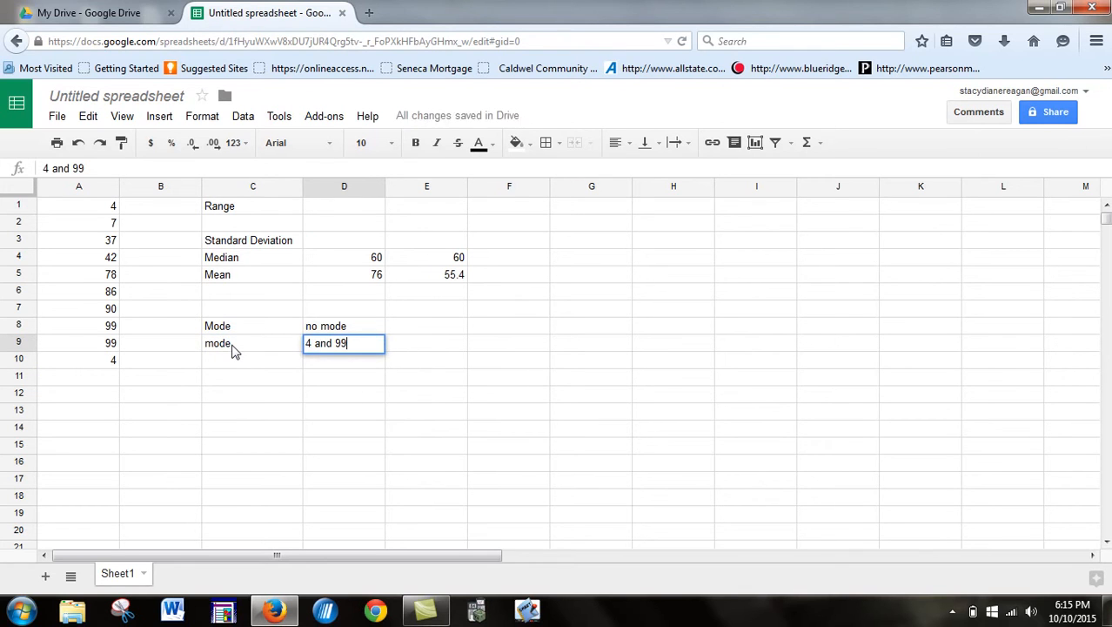
key("Return")
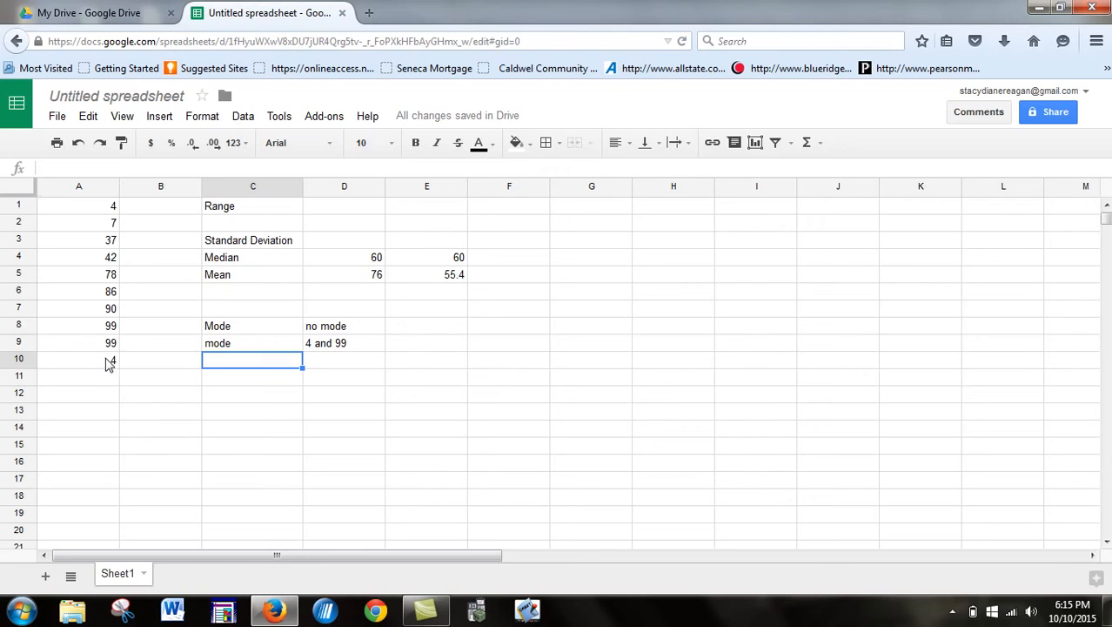
Step: Clear the extra 4 in A10, the 99 in A9, and the mode label in C9
left_click(106, 364)
key("Delete")
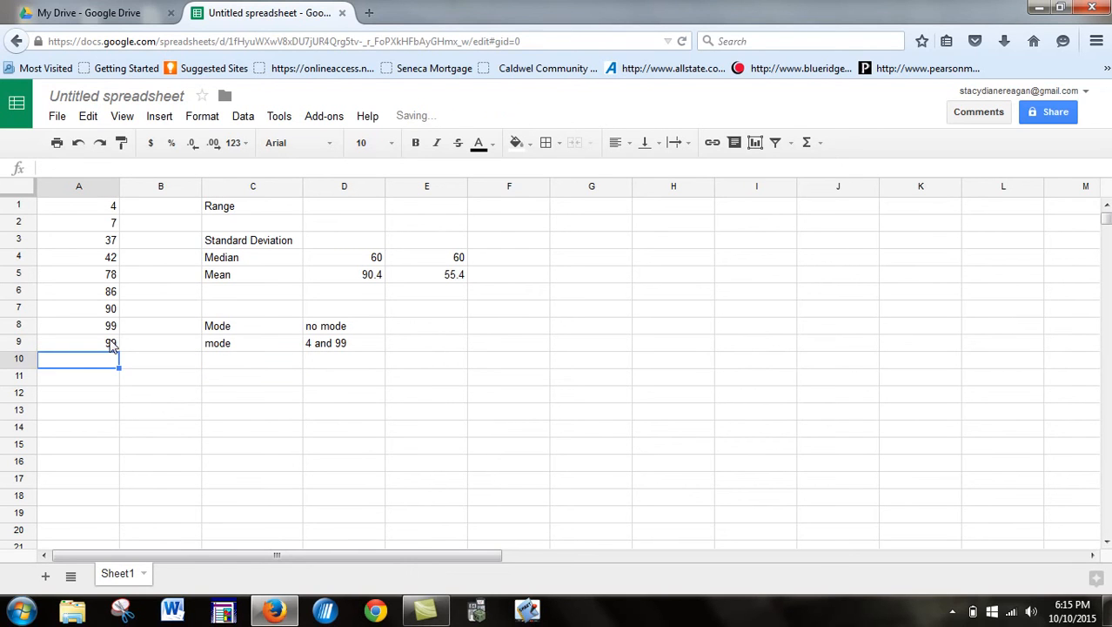
left_click(111, 345)
key("Delete")
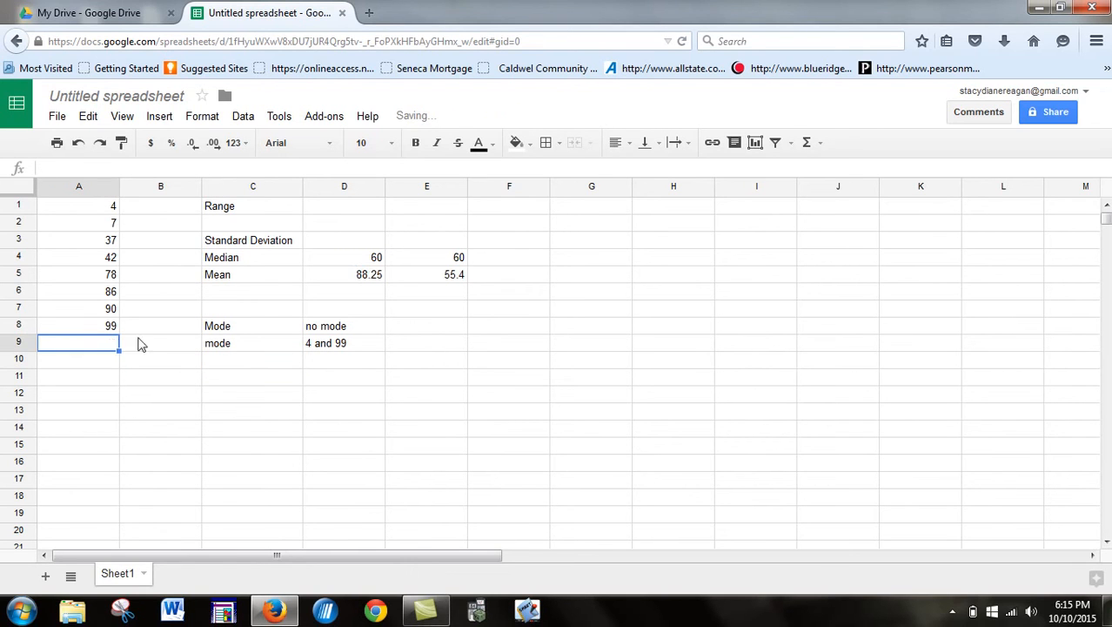
left_click(250, 351)
key("Delete")
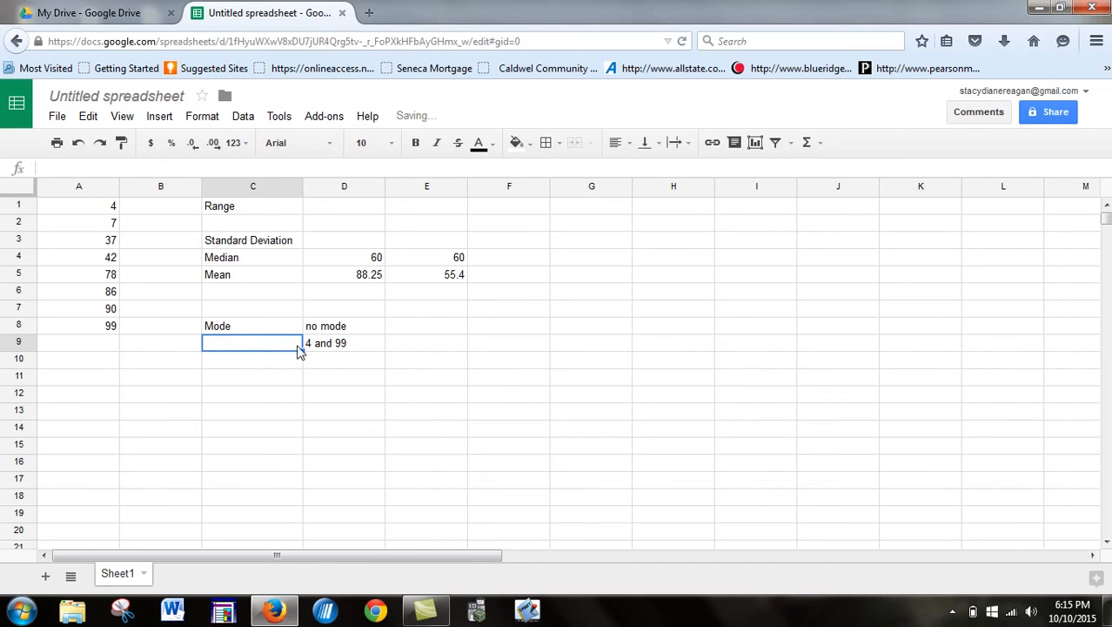
left_click(334, 357)
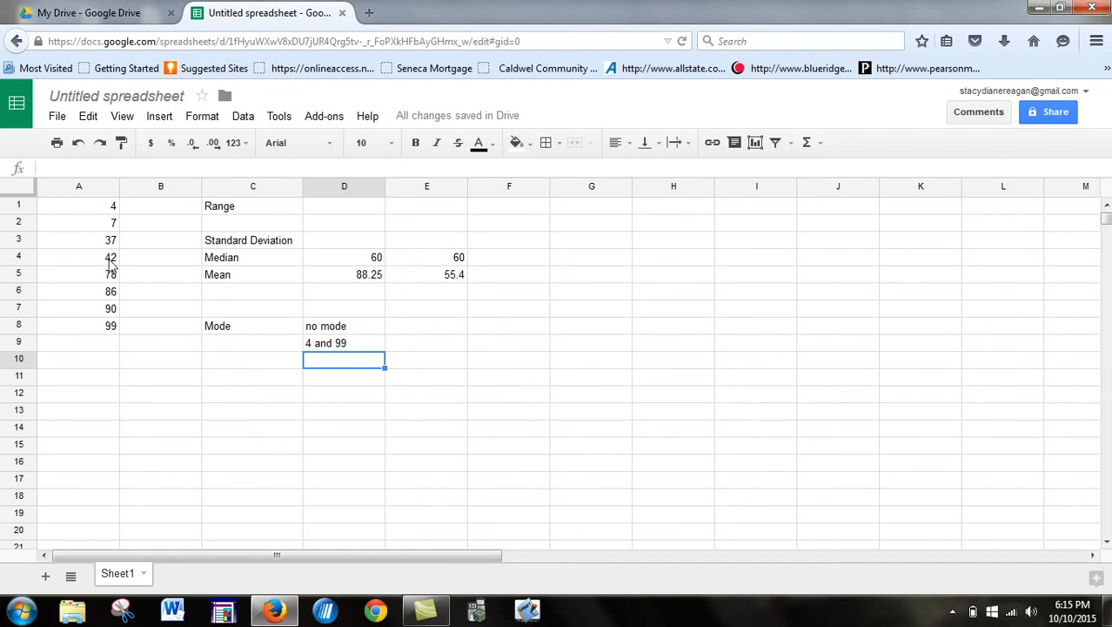
Step: Enter the formula =(99-4) in D1 so the range shows 95
left_click(354, 212)
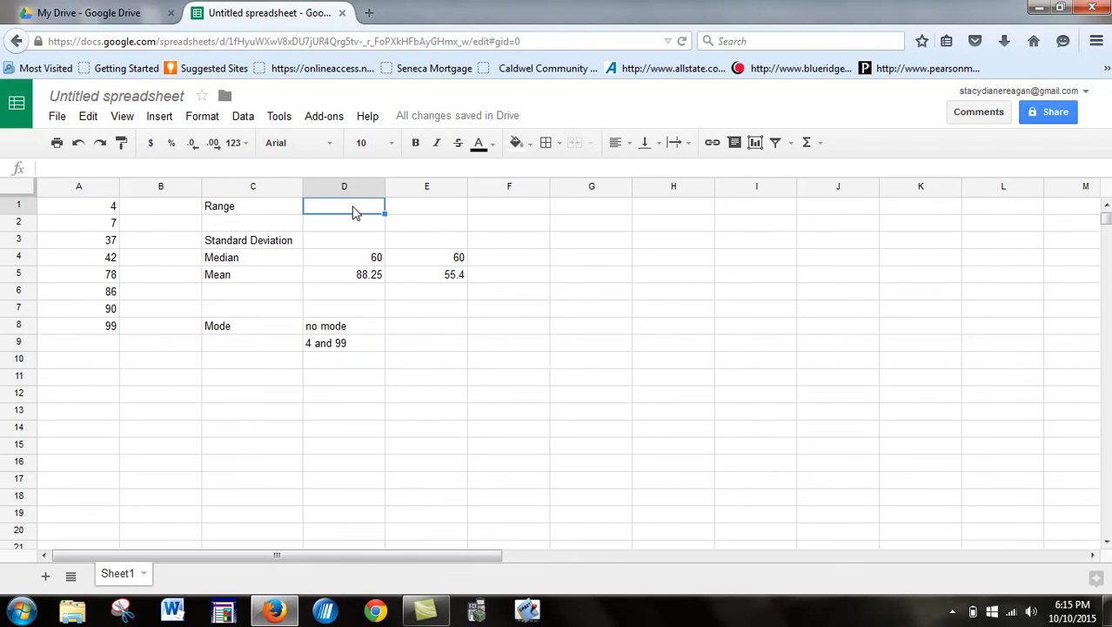
type("=(")
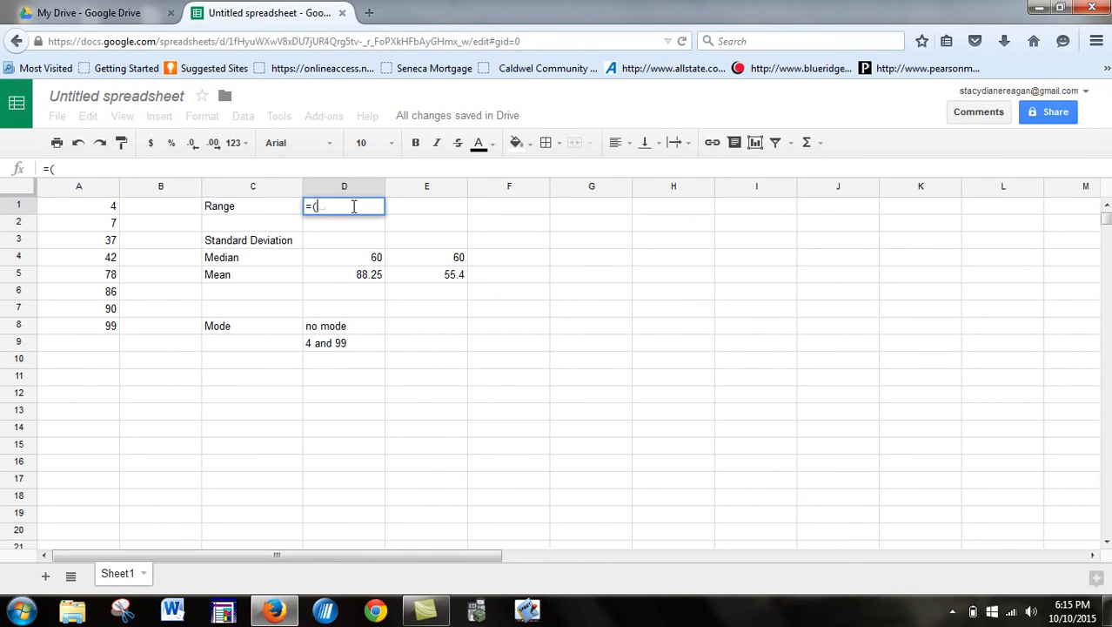
type("99-4)")
key("Return")
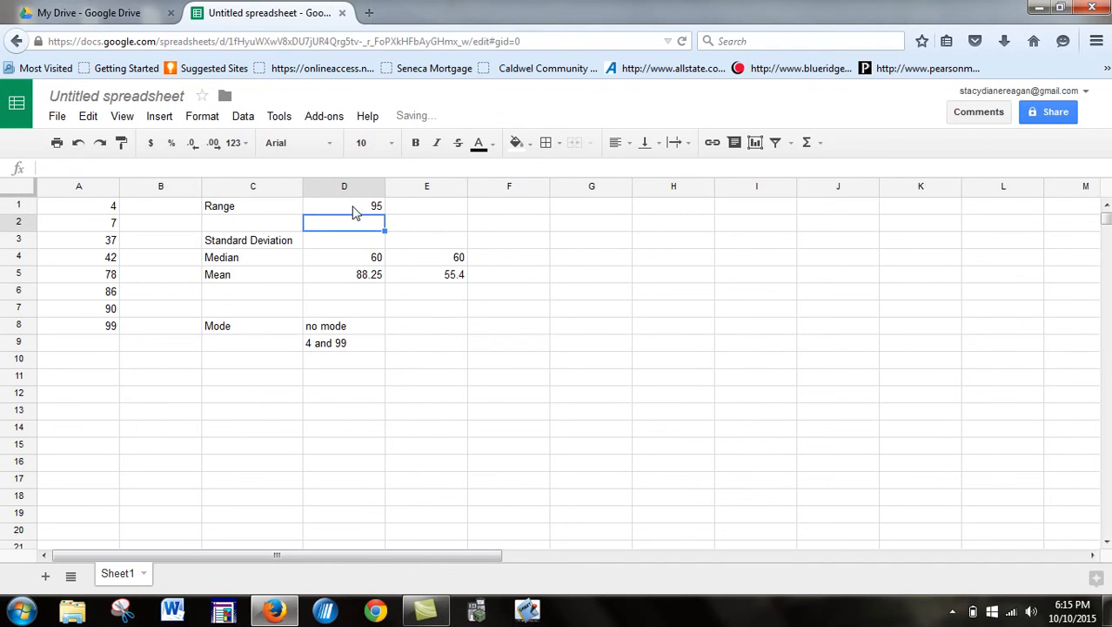